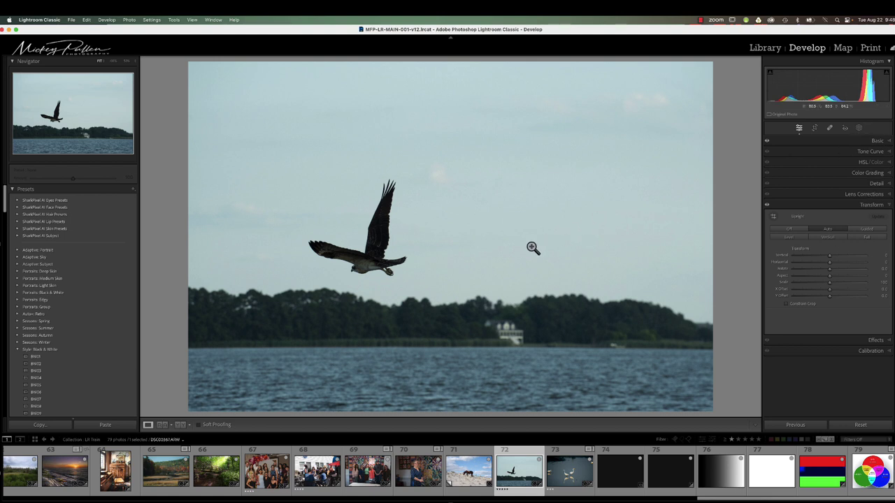
Try masking the bird with an automatic Subject selection, and undo that mask
{"action": "left_click", "coordinate": [859, 130]}
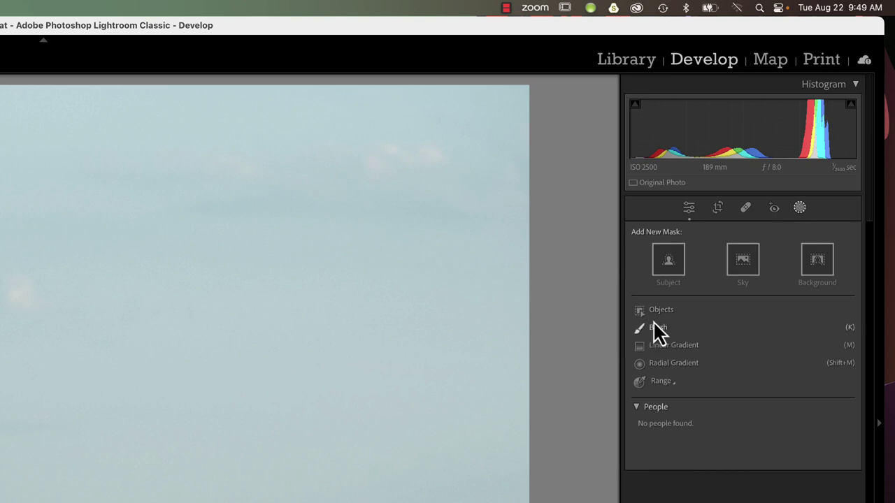
{"action": "left_click", "coordinate": [670, 266]}
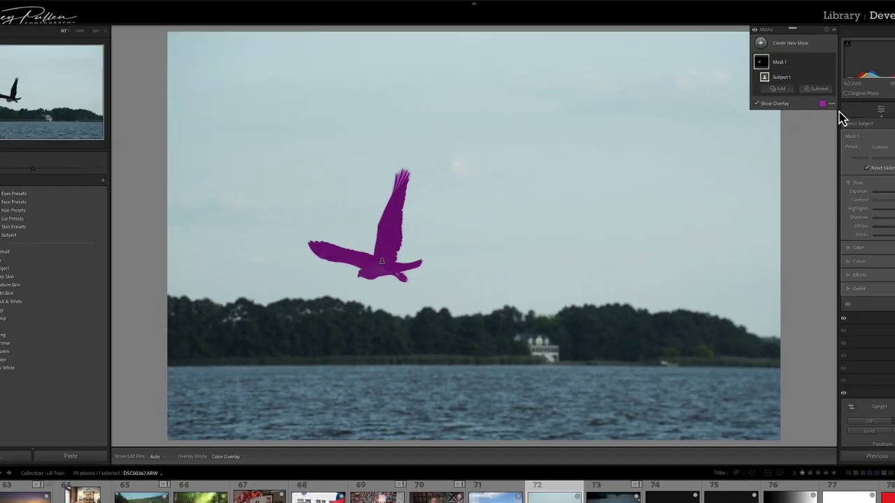
{"action": "key", "text": "super+z"}
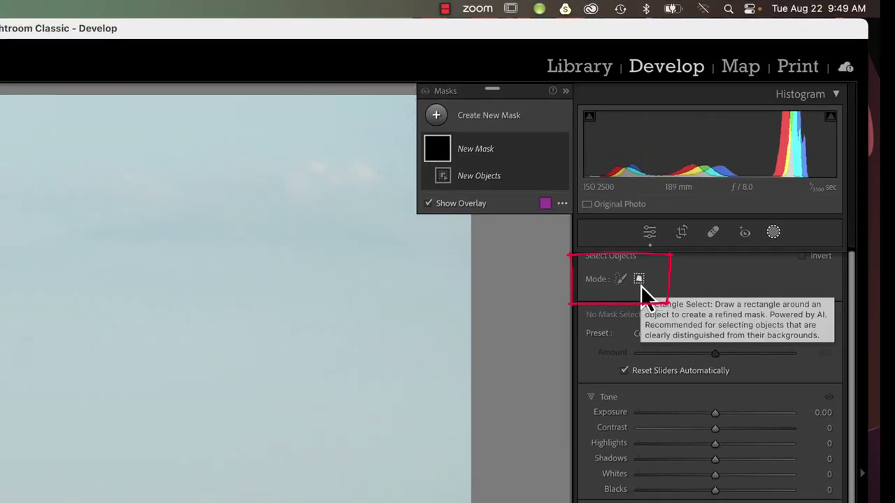
Try masking the bird with an Objects mask in Brush Select mode, and undo that mask
{"action": "left_click", "coordinate": [621, 279]}
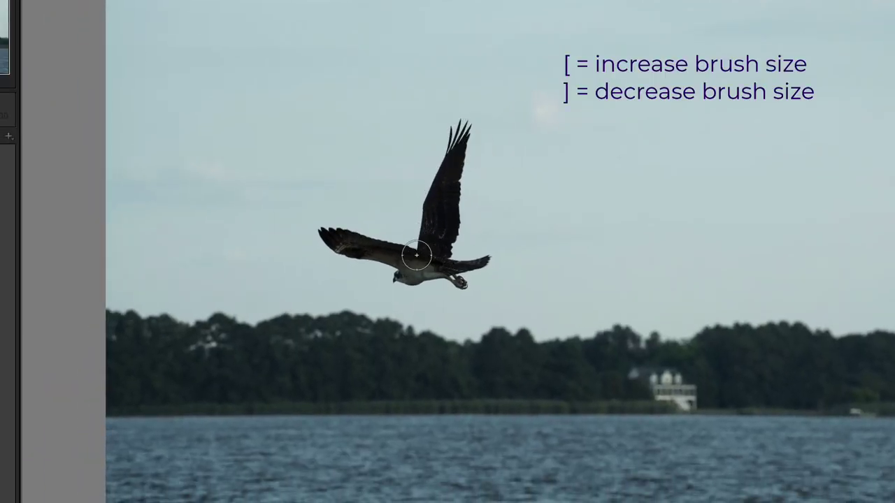
{"action": "mouse_move", "coordinate": [405, 249]}
{"action": "left_mouse_down"}
{"action": "mouse_move", "coordinate": [334, 237]}
{"action": "mouse_move", "coordinate": [377, 252]}
{"action": "mouse_move", "coordinate": [399, 272]}
{"action": "mouse_move", "coordinate": [463, 281]}
{"action": "mouse_move", "coordinate": [481, 267]}
{"action": "mouse_move", "coordinate": [432, 258]}
{"action": "mouse_move", "coordinate": [445, 243]}
{"action": "mouse_move", "coordinate": [460, 137]}
{"action": "mouse_move", "coordinate": [428, 241]}
{"action": "left_mouse_up"}
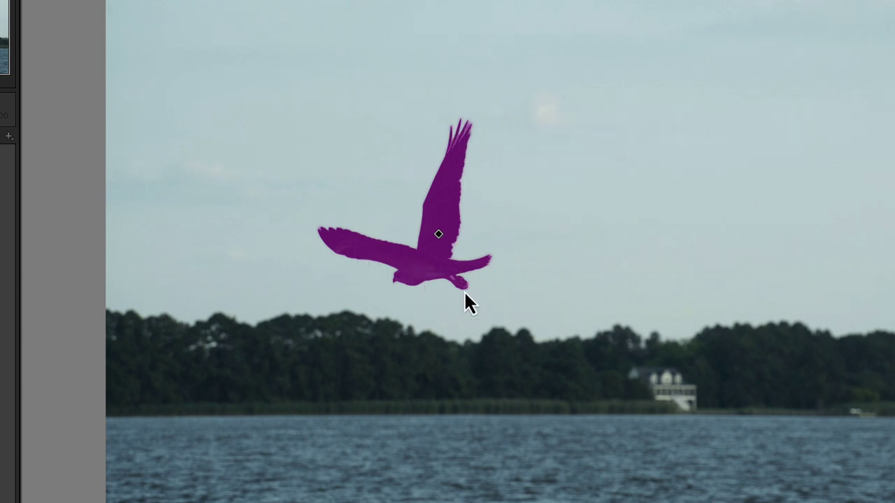
{"action": "key", "text": "super+z"}
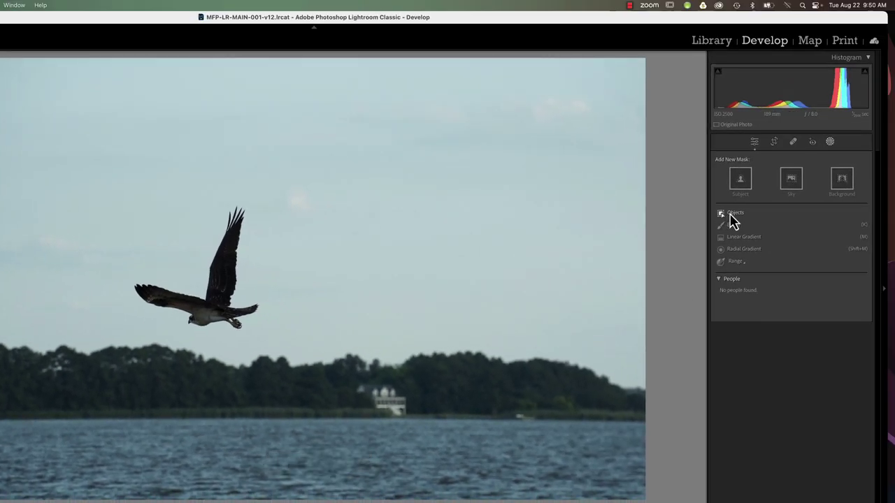
Create an Objects mask of the flying bird by framing it with Rectangle Select
{"action": "left_click", "coordinate": [733, 221]}
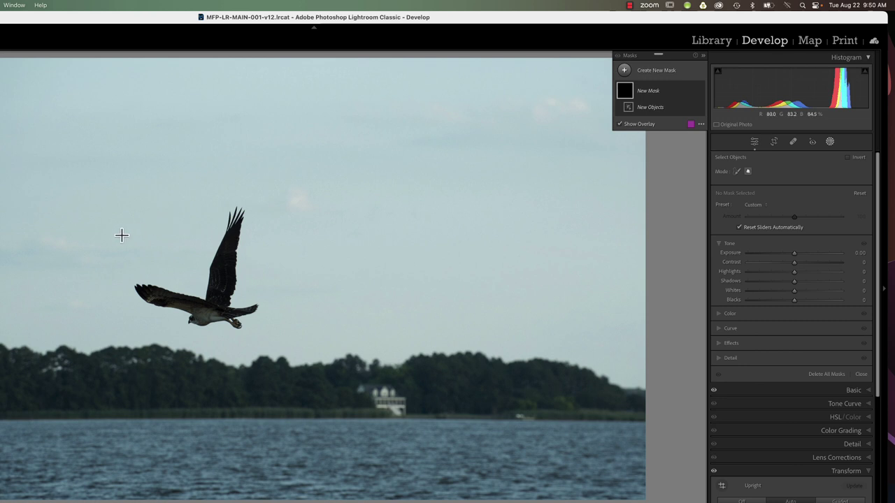
{"action": "left_click_drag", "start_coordinate": [130, 213], "coordinate": [266, 335]}
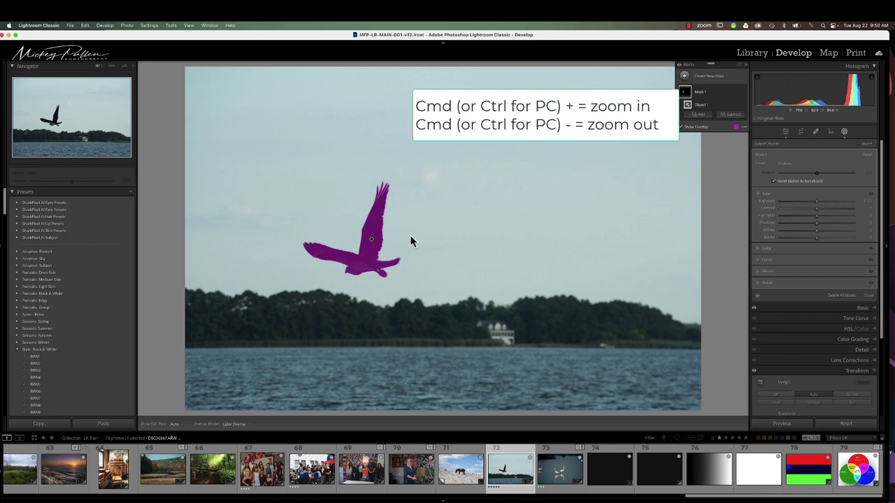
Add a subtracting Brush component to the bird mask
{"action": "key", "text": "super+equal"}
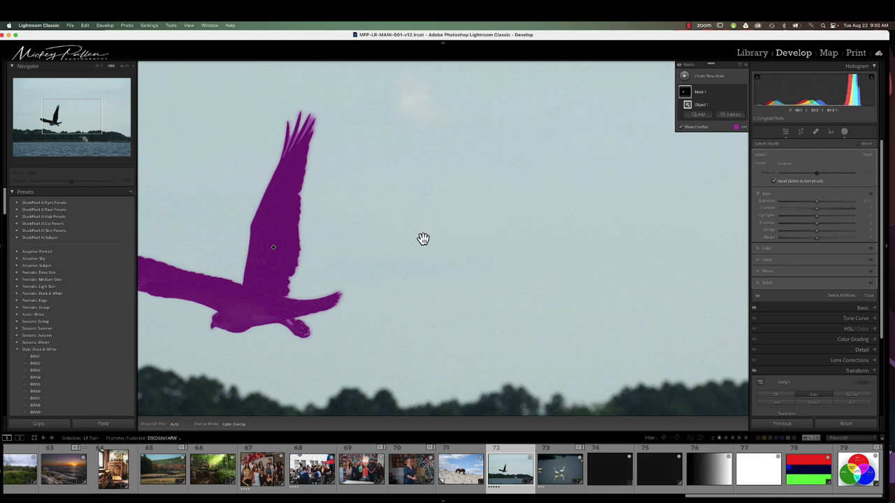
{"action": "left_click_drag", "start_coordinate": [268, 275], "coordinate": [445, 256]}
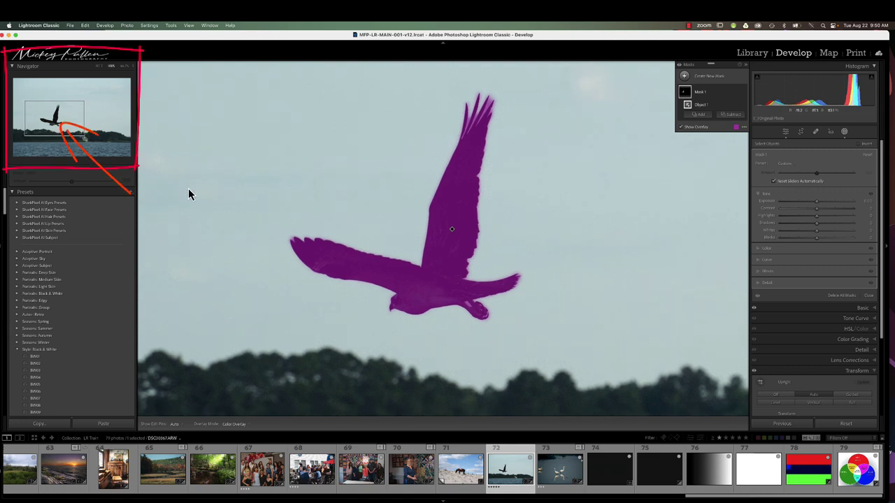
{"action": "left_click", "coordinate": [39, 112]}
{"action": "left_click_drag", "start_coordinate": [39, 112], "coordinate": [54, 115]}
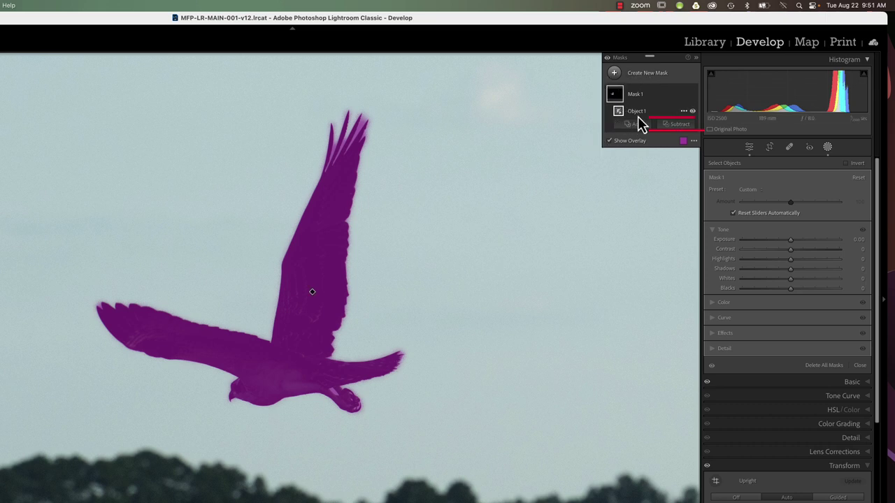
{"action": "left_click", "coordinate": [673, 127]}
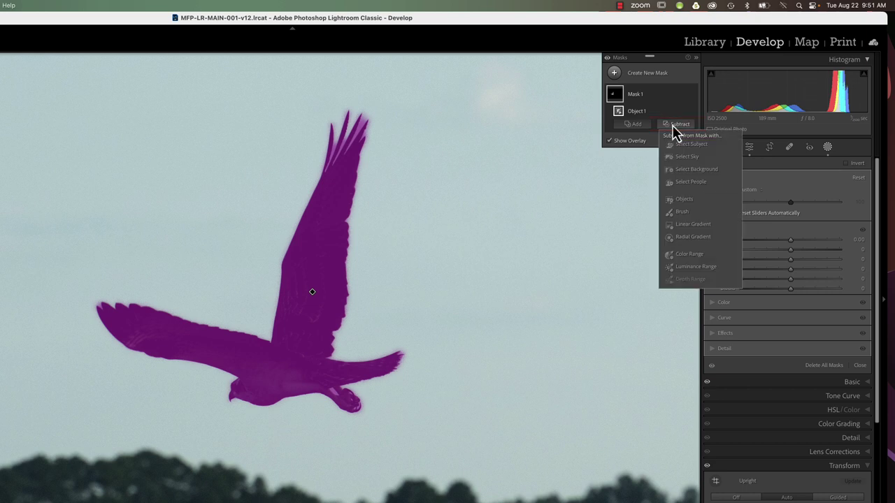
{"action": "left_click", "coordinate": [682, 212]}
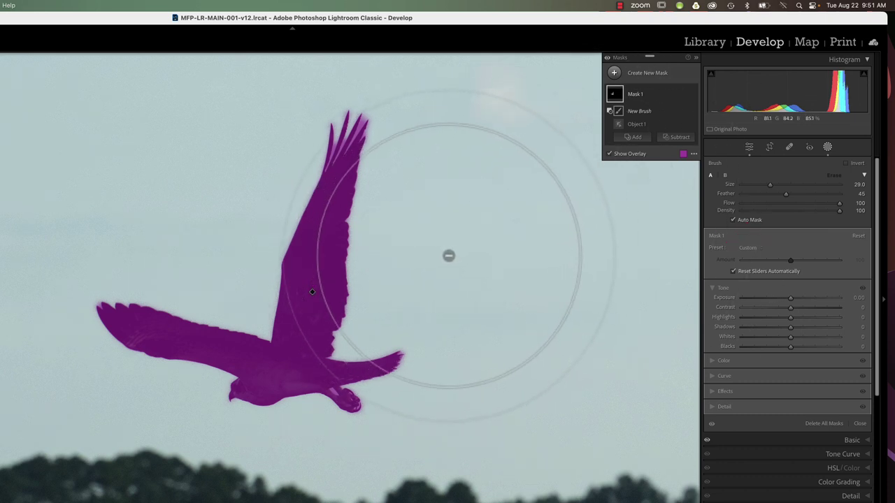
Compare the brush's subtracting mode with its temporary adding mode over the sky beside the bird
{"action": "key", "text": "alt"}
{"action": "key", "text": "alt"}
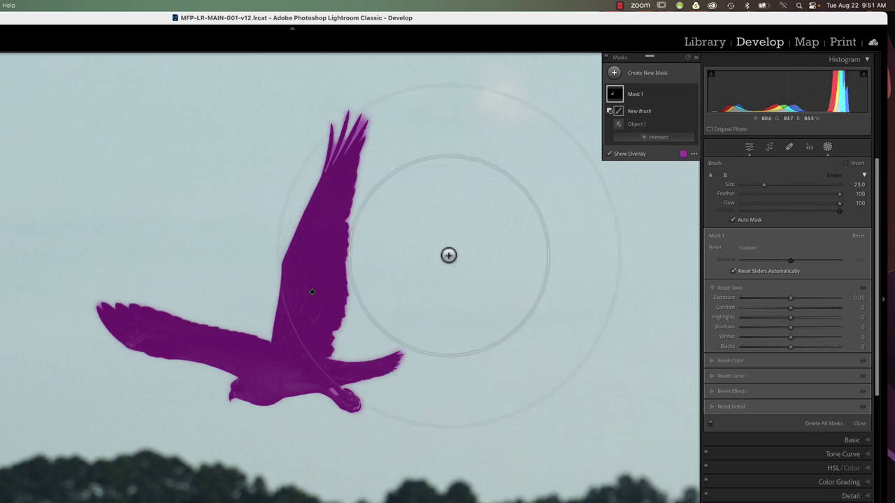
{"action": "key", "text": "alt"}
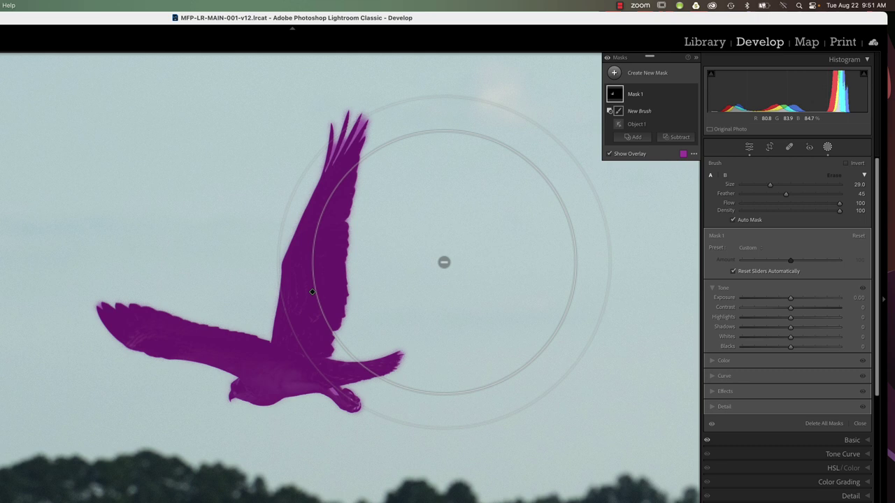
{"action": "key", "text": "alt"}
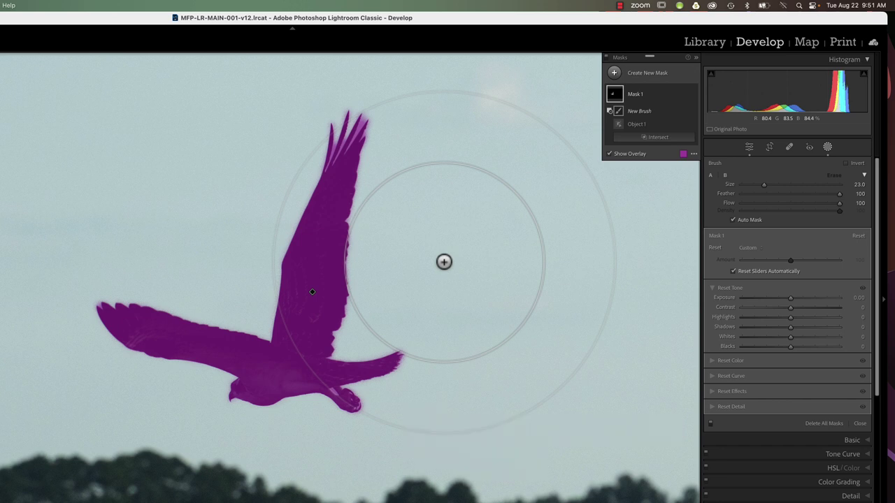
{"action": "key", "text": "alt"}
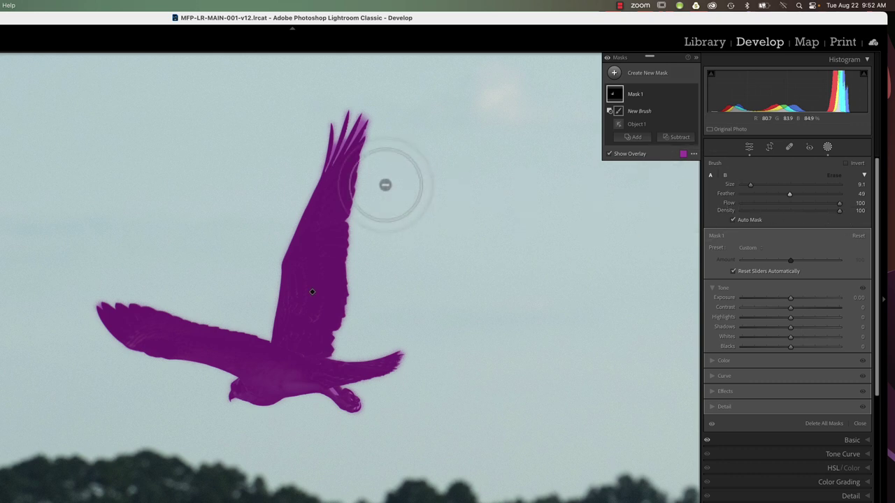
Subtract the mask spill between the two outermost feathers at the raised wing's tip with a size 9.1, feather 49 brush
{"action": "key", "text": "super+equal"}
{"action": "key", "text": "super+equal"}
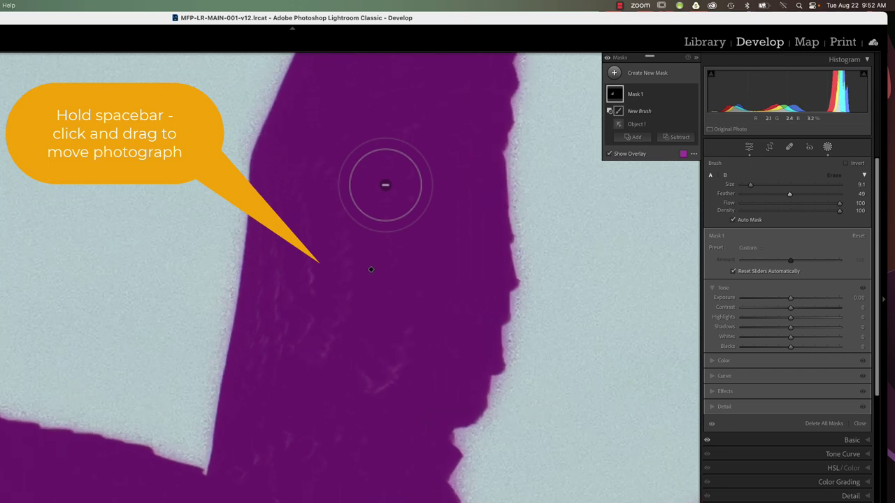
{"action": "left_click_drag", "start_coordinate": [400, 180], "coordinate": [306, 489]}
{"action": "left_click_drag", "start_coordinate": [396, 120], "coordinate": [298, 392]}
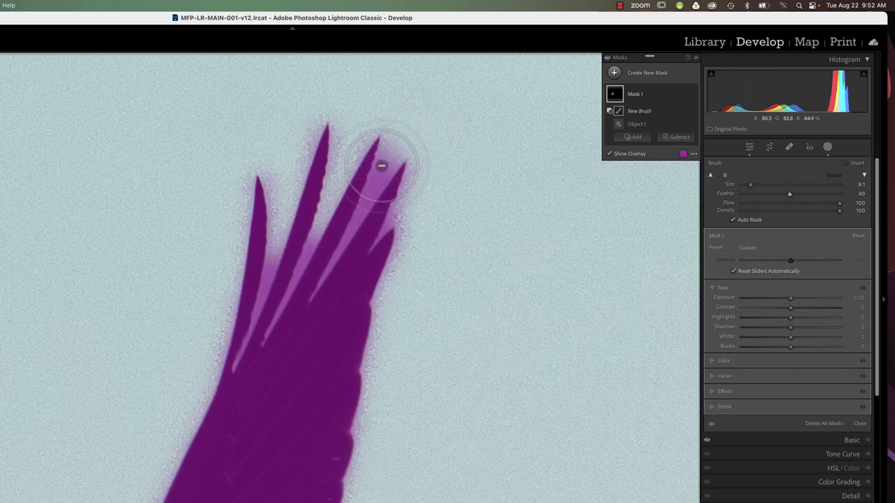
{"action": "left_click_drag", "start_coordinate": [381, 165], "coordinate": [381, 174]}
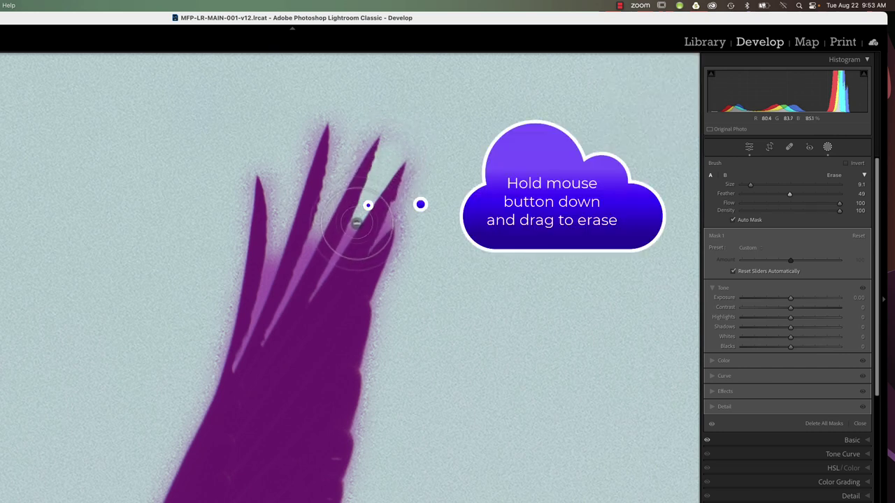
{"action": "left_click_drag", "start_coordinate": [347, 238], "coordinate": [345, 240]}
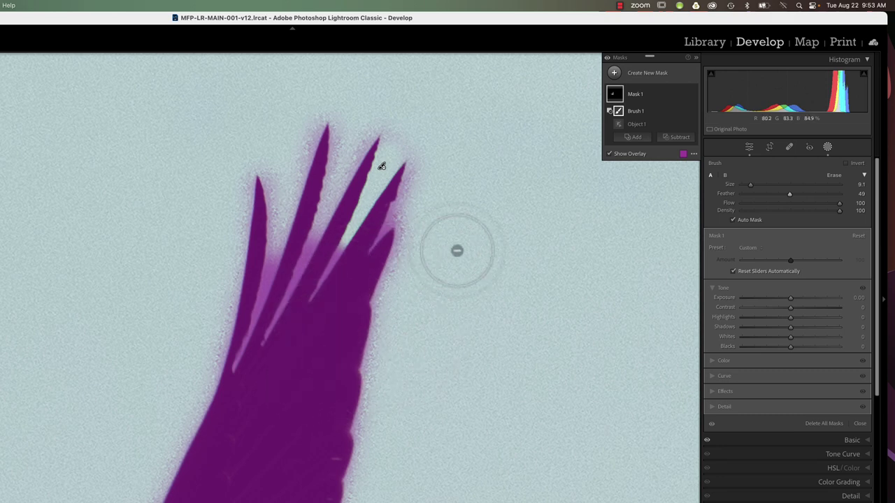
Enlarge the subtracting brush to size 71 and clear the mask spill around all the wingtip feathers
{"action": "scroll", "coordinate": [453, 235], "scroll_direction": "up", "scroll_amount": 10}
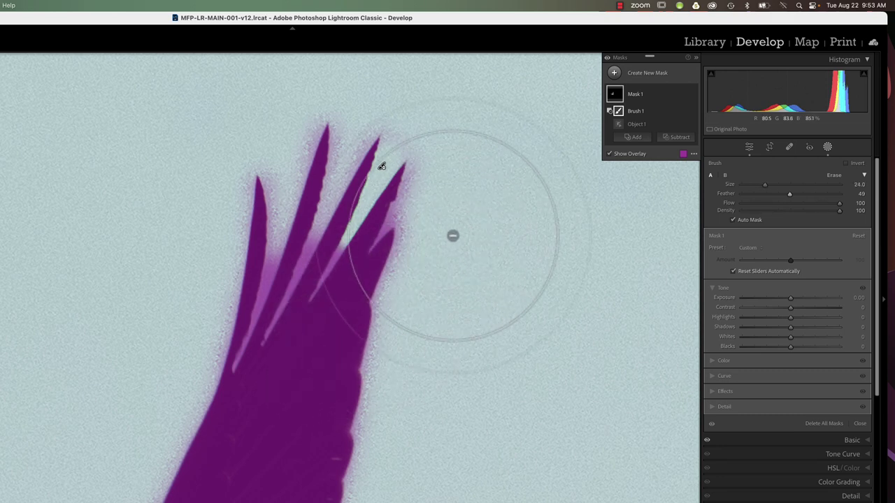
{"action": "scroll", "coordinate": [452, 236], "scroll_direction": "up", "scroll_amount": 3}
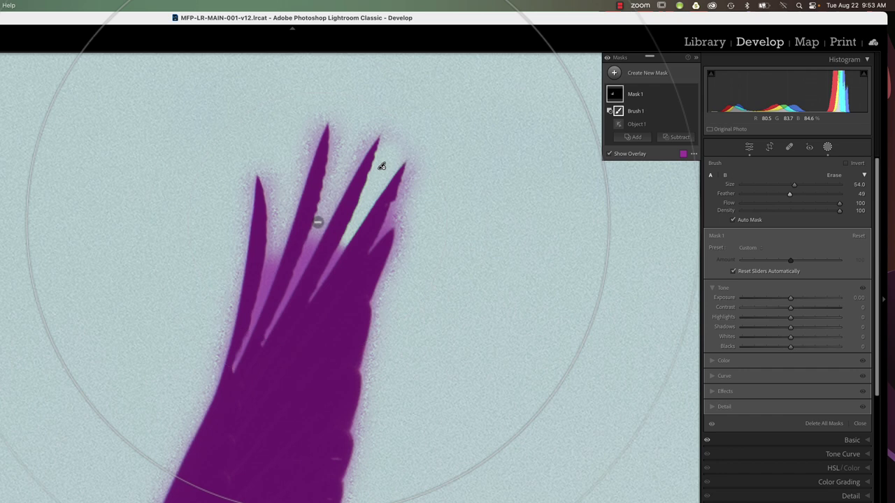
{"action": "scroll", "coordinate": [318, 222], "scroll_direction": "up", "scroll_amount": 8}
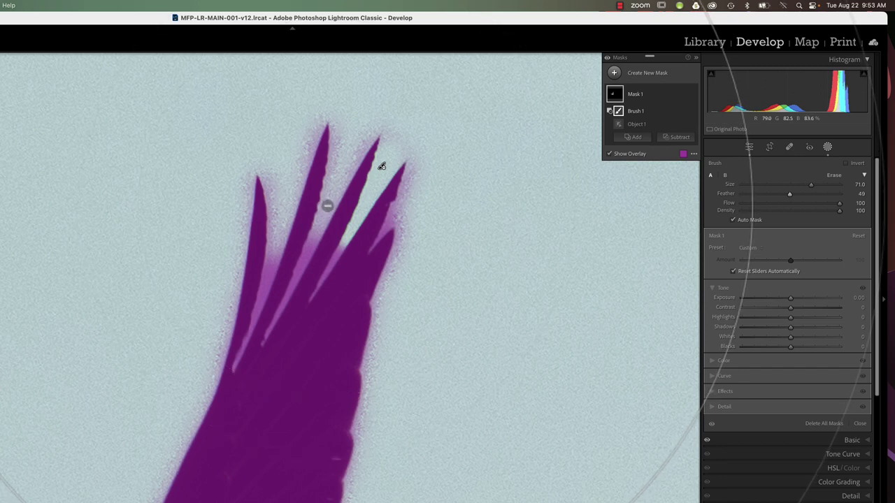
{"action": "left_click", "coordinate": [327, 206]}
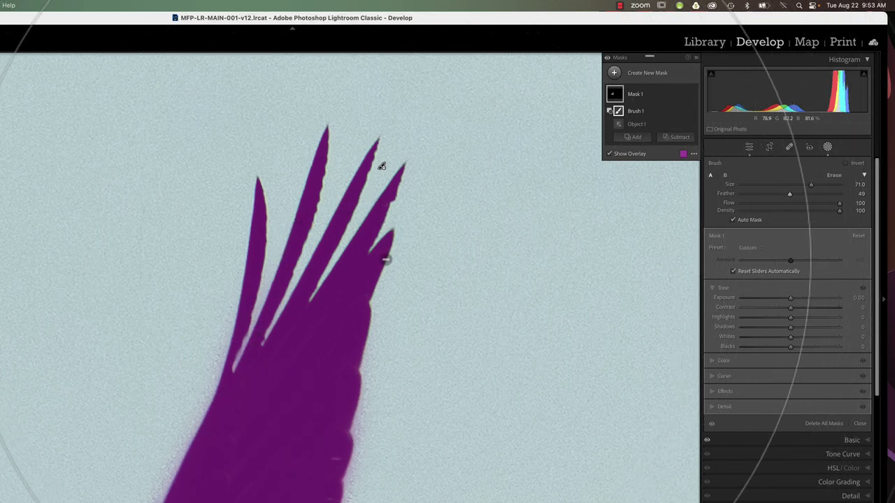
Reduce the subtracting brush to size 19 and erase the mask spill along the upper trailing edge of the raised wing
{"action": "scroll", "coordinate": [385, 259], "scroll_direction": "down", "scroll_amount": 10}
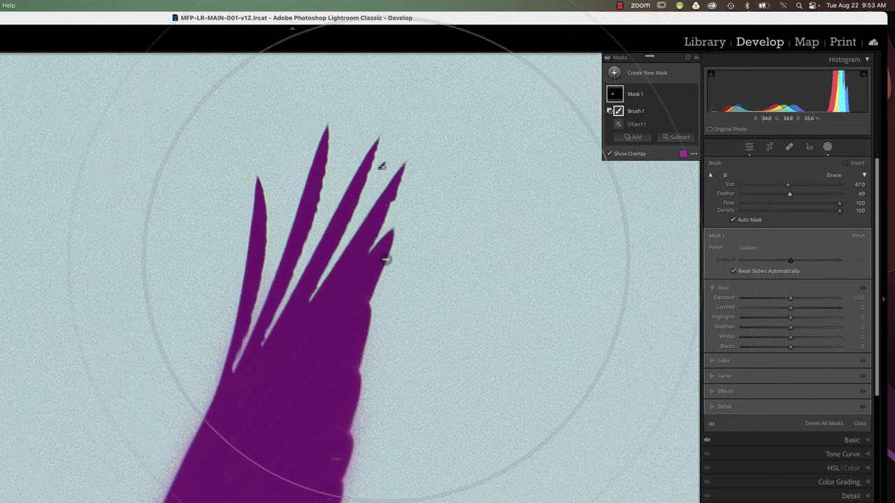
{"action": "scroll", "coordinate": [386, 260], "scroll_direction": "down", "scroll_amount": 5}
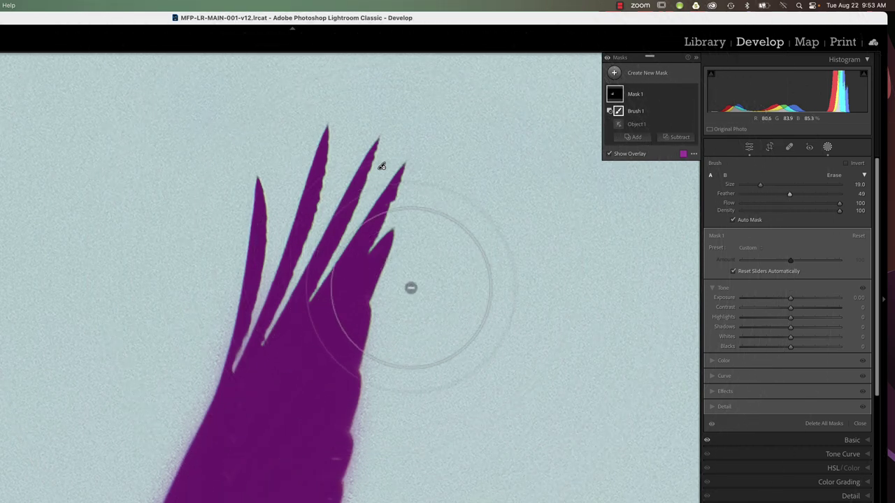
{"action": "mouse_move", "coordinate": [410, 309]}
{"action": "left_mouse_down"}
{"action": "mouse_move", "coordinate": [399, 328]}
{"action": "mouse_move", "coordinate": [425, 142]}
{"action": "left_mouse_up"}
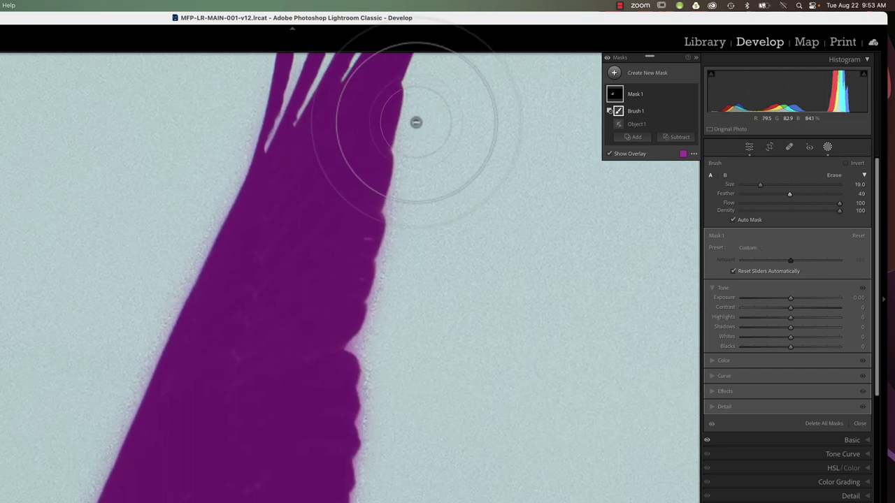
{"action": "mouse_move", "coordinate": [416, 119]}
{"action": "left_mouse_down"}
{"action": "mouse_move", "coordinate": [391, 267]}
{"action": "mouse_move", "coordinate": [395, 258]}
{"action": "mouse_move", "coordinate": [363, 355]}
{"action": "mouse_move", "coordinate": [365, 344]}
{"action": "mouse_move", "coordinate": [366, 489]}
{"action": "left_mouse_up"}
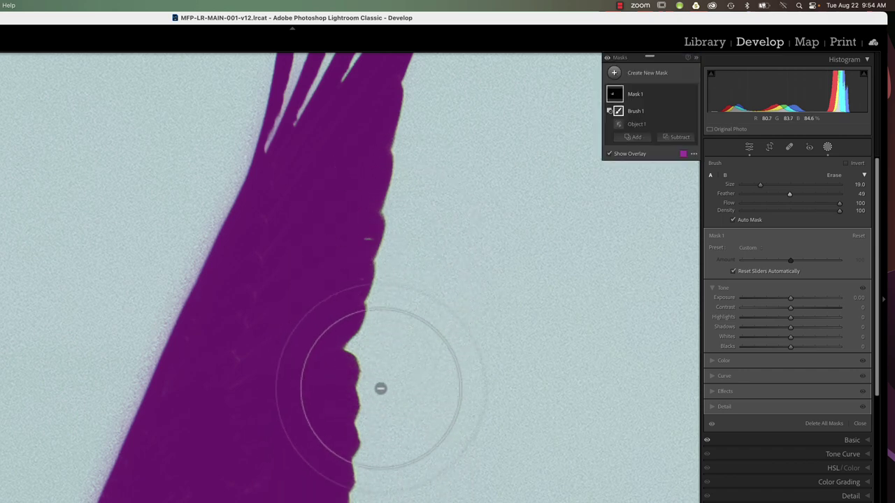
Erase the mask spill along the lower trailing edge of the raised wing and around the bird's tail
{"action": "mouse_move", "coordinate": [393, 453]}
{"action": "left_mouse_down"}
{"action": "mouse_move", "coordinate": [413, 402]}
{"action": "mouse_move", "coordinate": [415, 142]}
{"action": "mouse_move", "coordinate": [406, 143]}
{"action": "left_mouse_up"}
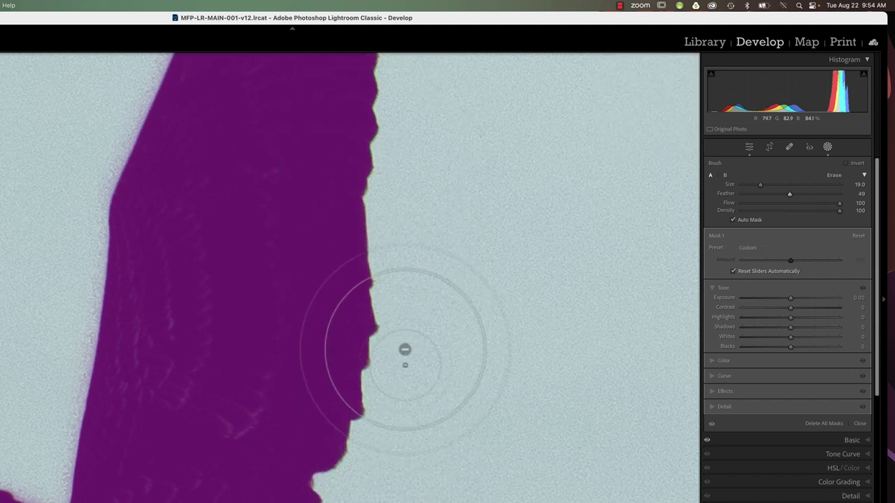
{"action": "mouse_move", "coordinate": [430, 384]}
{"action": "left_mouse_down"}
{"action": "mouse_move", "coordinate": [438, 132]}
{"action": "mouse_move", "coordinate": [430, 105]}
{"action": "left_mouse_up"}
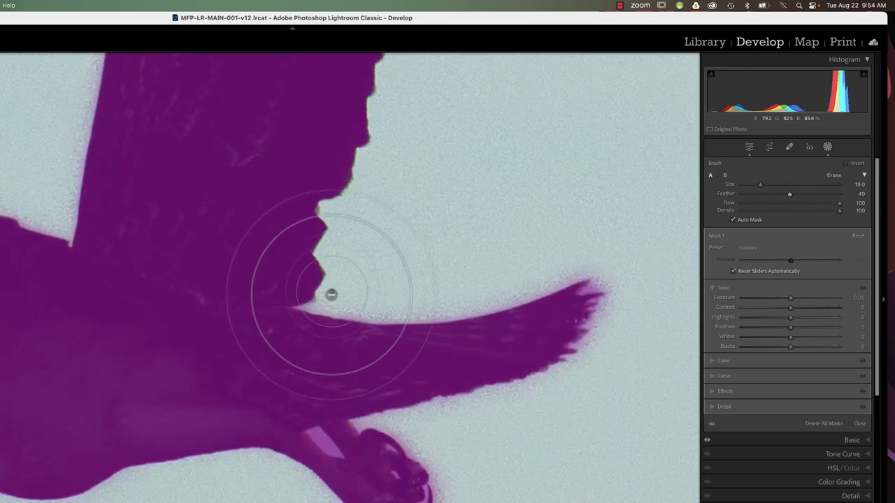
{"action": "mouse_move", "coordinate": [380, 299]}
{"action": "left_mouse_down"}
{"action": "mouse_move", "coordinate": [576, 270]}
{"action": "mouse_move", "coordinate": [606, 286]}
{"action": "mouse_move", "coordinate": [615, 328]}
{"action": "mouse_move", "coordinate": [587, 378]}
{"action": "mouse_move", "coordinate": [511, 407]}
{"action": "mouse_move", "coordinate": [453, 410]}
{"action": "left_mouse_up"}
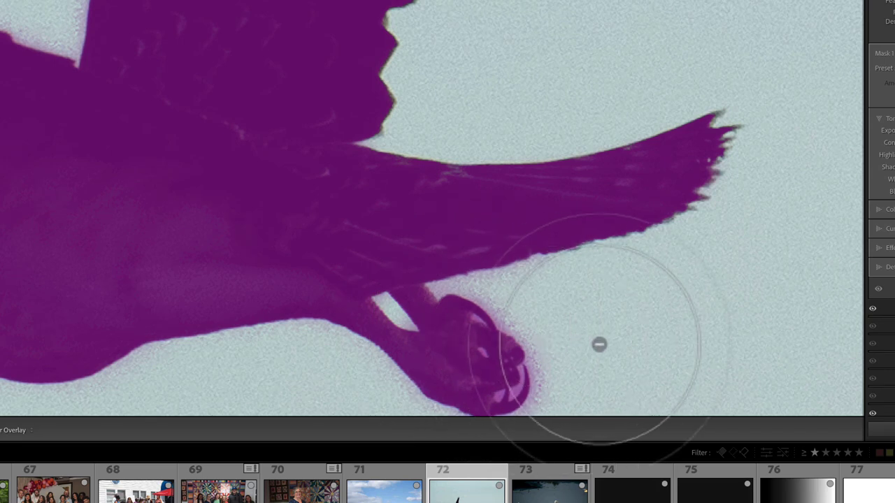
Enlarge the subtracting brush to size 49 and clear the mask spill around the bird's feet and talons
{"action": "key", "text": "space"}
{"action": "left_click_drag", "start_coordinate": [615, 352], "coordinate": [602, 154]}
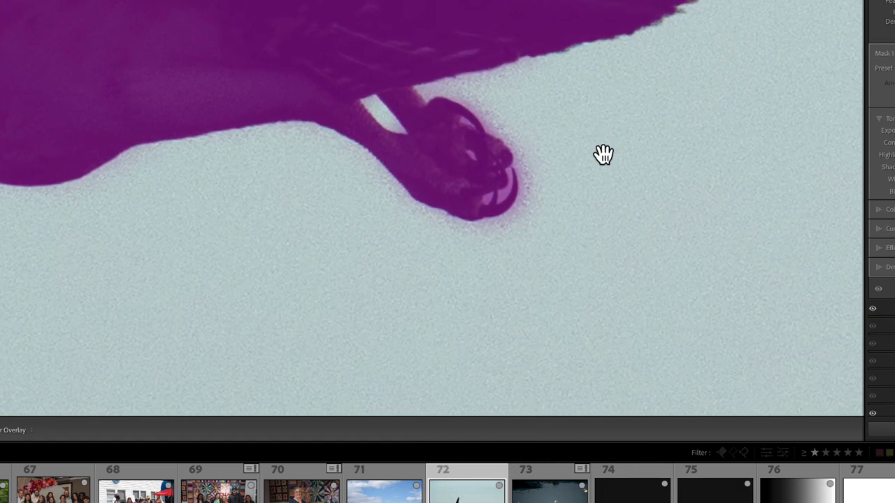
{"action": "scroll", "coordinate": [557, 180], "scroll_direction": "up", "scroll_amount": 10}
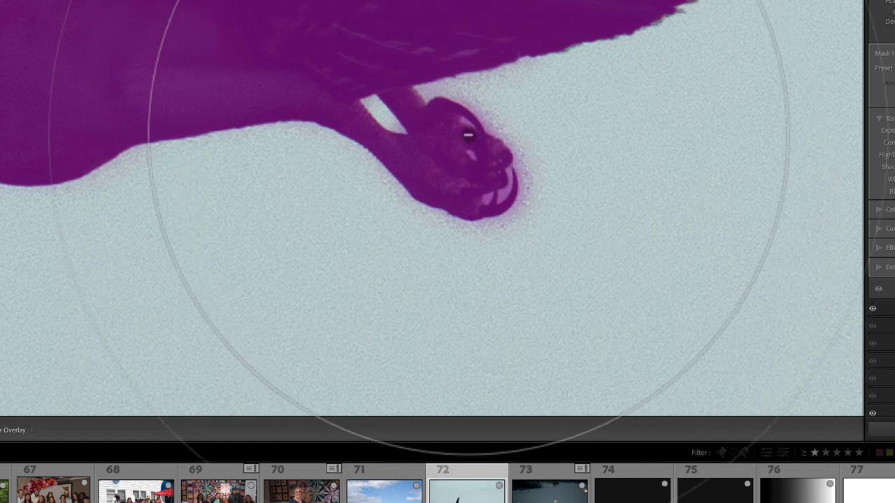
{"action": "scroll", "coordinate": [521, 209], "scroll_direction": "up", "scroll_amount": 5}
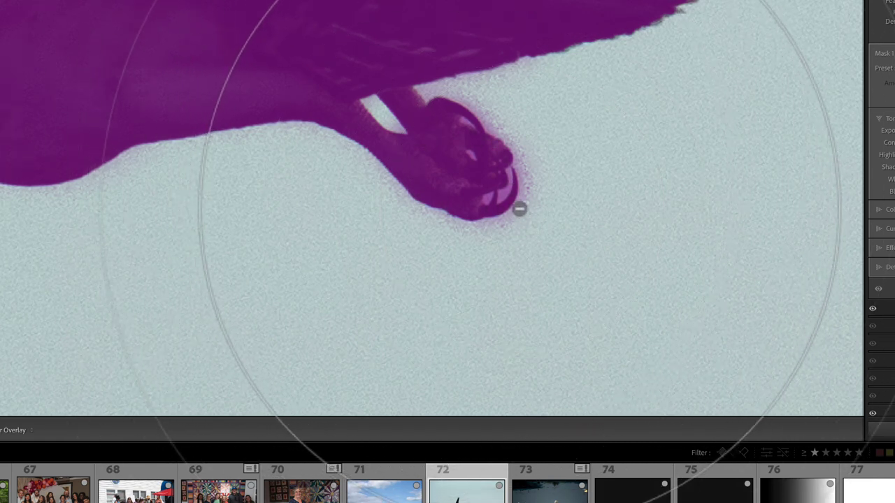
{"action": "left_click_drag", "start_coordinate": [520, 208], "coordinate": [522, 211]}
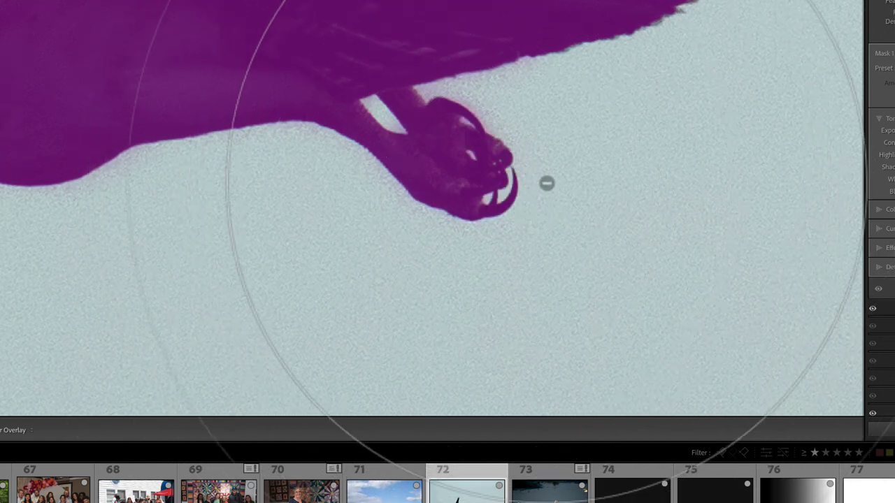
Subtract the remaining mask spill beneath the bird's legs, along its belly and around its head
{"action": "scroll", "coordinate": [707, 322], "scroll_direction": "down", "scroll_amount": 5}
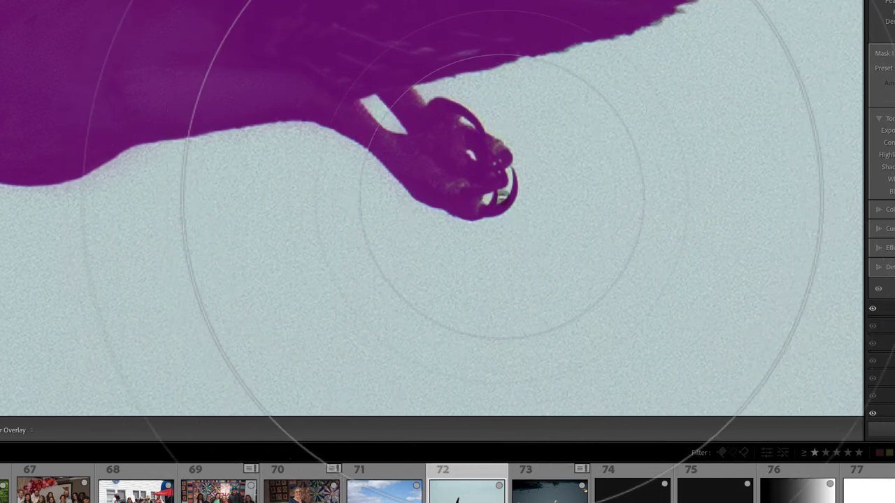
{"action": "scroll", "coordinate": [420, 199], "scroll_direction": "up", "scroll_amount": 3}
{"action": "scroll", "coordinate": [392, 203], "scroll_direction": "down", "scroll_amount": 3}
{"action": "scroll", "coordinate": [346, 227], "scroll_direction": "up", "scroll_amount": 3}
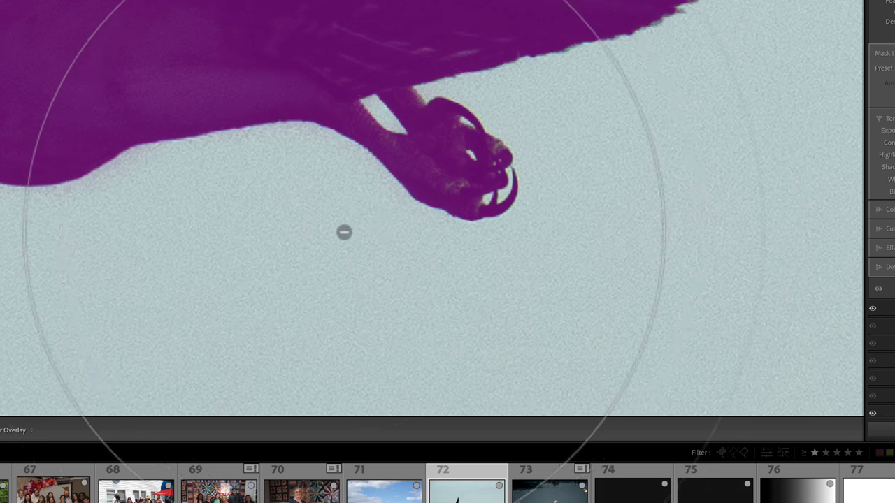
{"action": "scroll", "coordinate": [342, 206], "scroll_direction": "down", "scroll_amount": 3}
{"action": "scroll", "coordinate": [329, 200], "scroll_direction": "up", "scroll_amount": 3}
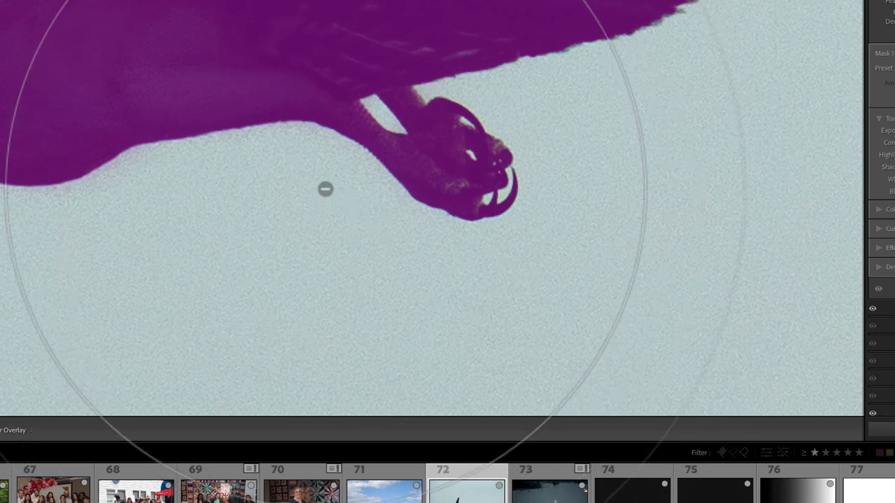
{"action": "key", "text": "space"}
{"action": "mouse_move", "coordinate": [286, 209]}
{"action": "left_mouse_down"}
{"action": "mouse_move", "coordinate": [443, 142]}
{"action": "mouse_move", "coordinate": [579, 130]}
{"action": "left_mouse_up"}
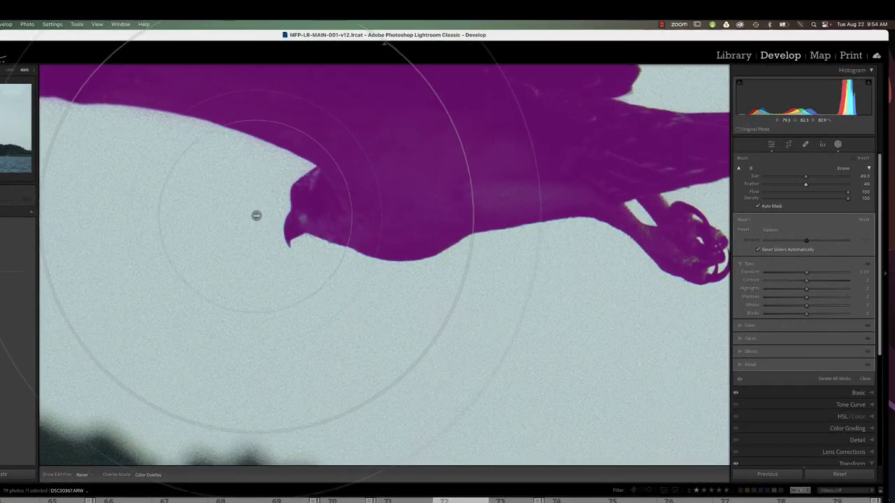
Erase the mask spill around the outstretched wing's tip feathers and along its upper edge
{"action": "key", "text": "space"}
{"action": "left_click_drag", "start_coordinate": [179, 193], "coordinate": [559, 325]}
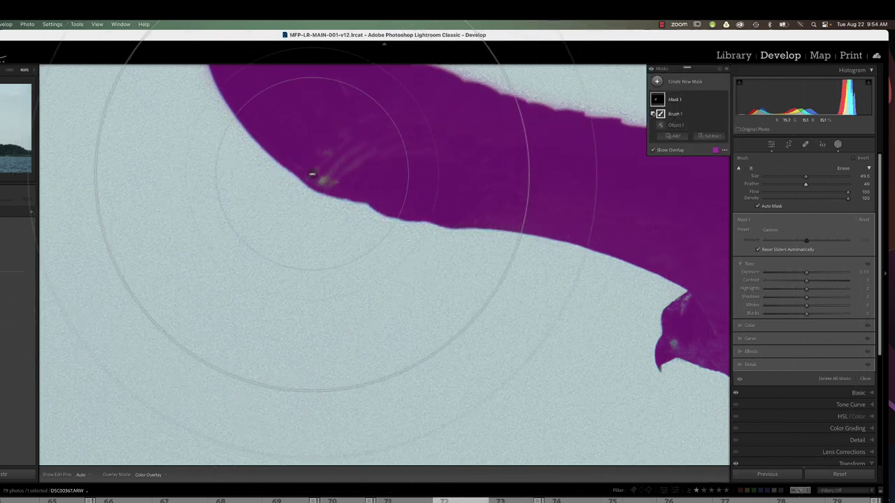
{"action": "scroll", "coordinate": [270, 210], "scroll_direction": "up", "scroll_amount": 5}
{"action": "scroll", "coordinate": [270, 210], "scroll_direction": "left", "scroll_amount": 4}
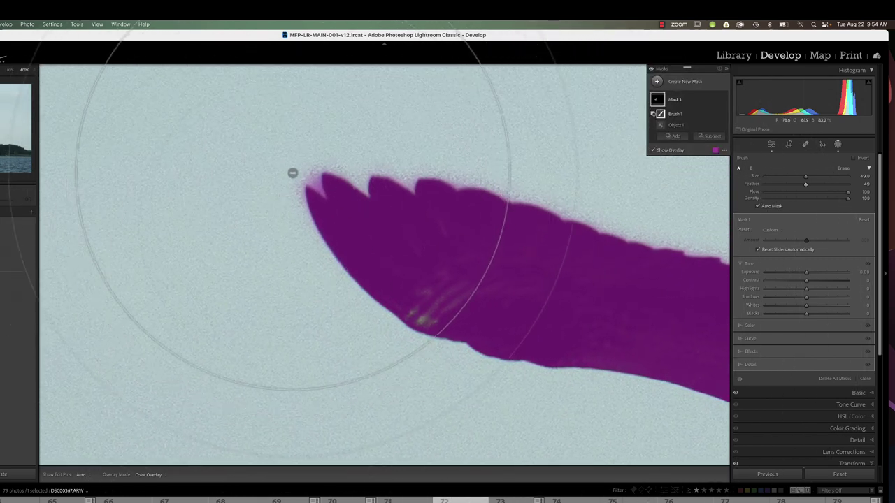
{"action": "mouse_move", "coordinate": [437, 170]}
{"action": "left_mouse_down"}
{"action": "mouse_move", "coordinate": [569, 189]}
{"action": "mouse_move", "coordinate": [205, 85]}
{"action": "left_mouse_up"}
{"action": "key", "text": "space"}
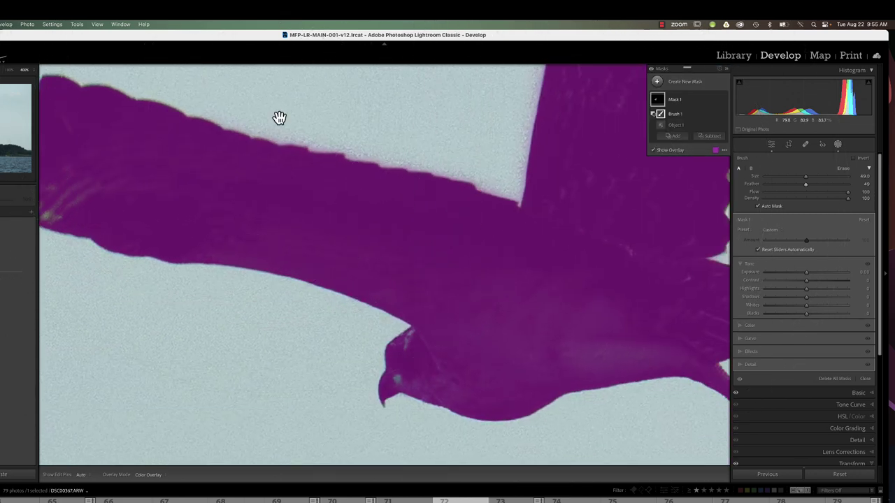
{"action": "mouse_move", "coordinate": [361, 121]}
{"action": "left_mouse_down"}
{"action": "mouse_move", "coordinate": [331, 177]}
{"action": "mouse_move", "coordinate": [310, 151]}
{"action": "mouse_move", "coordinate": [338, 186]}
{"action": "left_mouse_up"}
Clear the mask spill along the leading edge of the raised wing, from its base up to the tip feathers
{"action": "mouse_move", "coordinate": [238, 193]}
{"action": "left_mouse_down"}
{"action": "mouse_move", "coordinate": [430, 221]}
{"action": "mouse_move", "coordinate": [457, 217]}
{"action": "mouse_move", "coordinate": [472, 192]}
{"action": "mouse_move", "coordinate": [443, 320]}
{"action": "mouse_move", "coordinate": [464, 333]}
{"action": "left_mouse_up"}
{"action": "mouse_move", "coordinate": [469, 186]}
{"action": "left_mouse_down"}
{"action": "mouse_move", "coordinate": [452, 176]}
{"action": "mouse_move", "coordinate": [410, 272]}
{"action": "mouse_move", "coordinate": [407, 320]}
{"action": "left_mouse_up"}
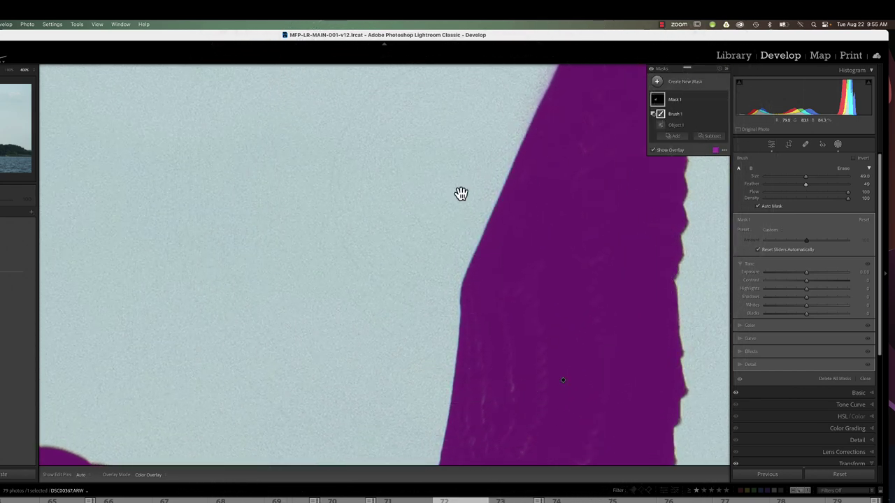
{"action": "mouse_move", "coordinate": [459, 194]}
{"action": "left_mouse_down"}
{"action": "mouse_move", "coordinate": [361, 254]}
{"action": "mouse_move", "coordinate": [301, 324]}
{"action": "left_mouse_up"}
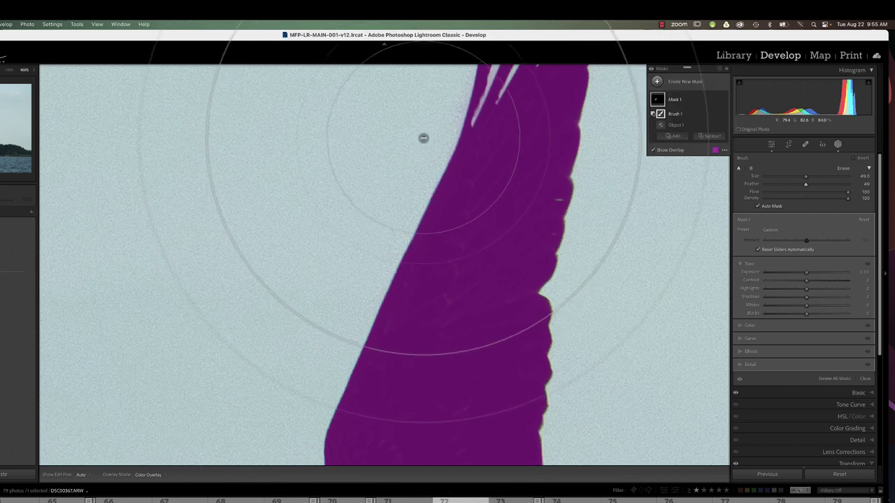
{"action": "left_click_drag", "start_coordinate": [407, 156], "coordinate": [354, 296]}
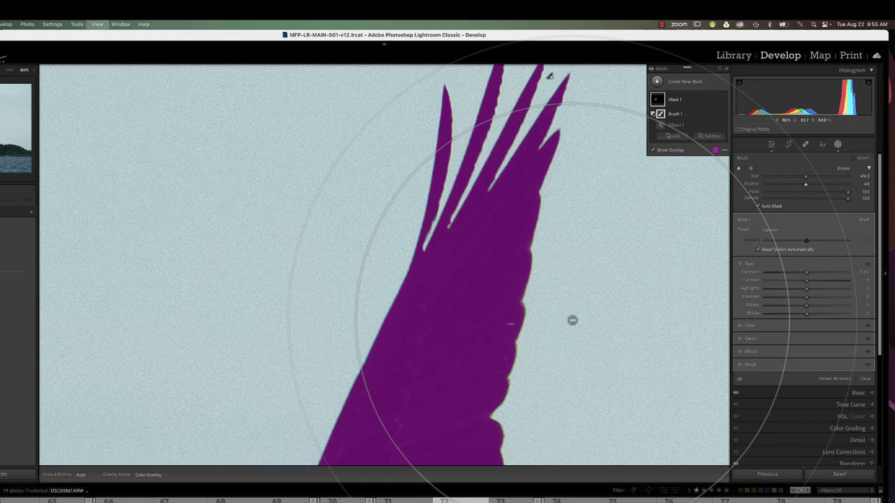
Reduce the subtracting brush to size 6 for close work at the notch in the raised wing's trailing edge
{"action": "key", "text": "super+equal"}
{"action": "key", "text": "super+equal"}
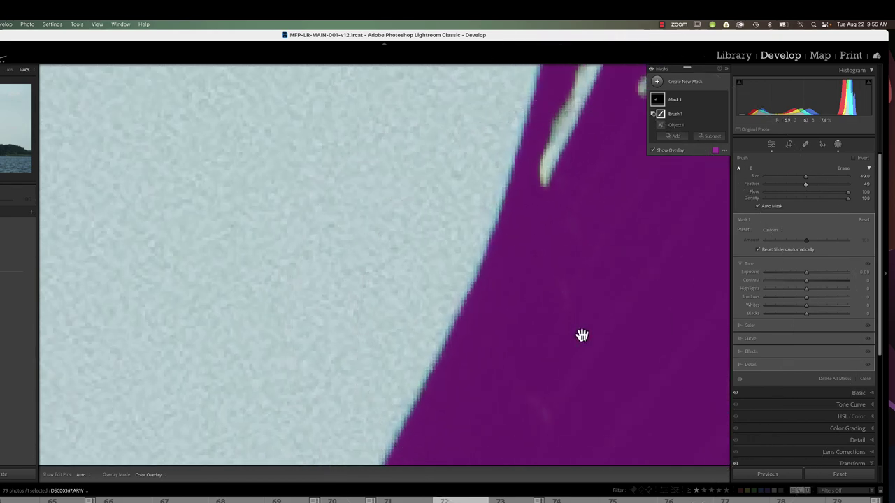
{"action": "mouse_move", "coordinate": [582, 336]}
{"action": "left_mouse_down"}
{"action": "mouse_move", "coordinate": [358, 272]}
{"action": "mouse_move", "coordinate": [142, 234]}
{"action": "left_mouse_up"}
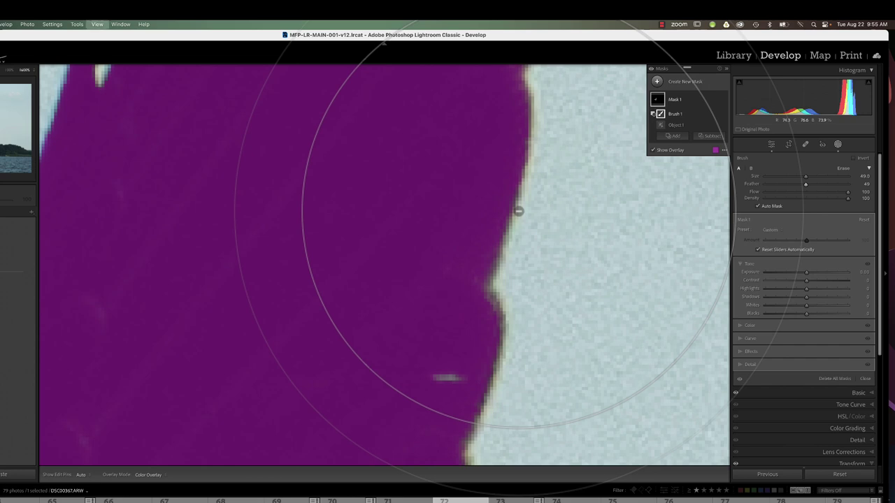
{"action": "key", "text": "super+minus"}
{"action": "key", "text": "super+minus"}
{"action": "key", "text": "super+equal"}
{"action": "key", "text": "super+equal"}
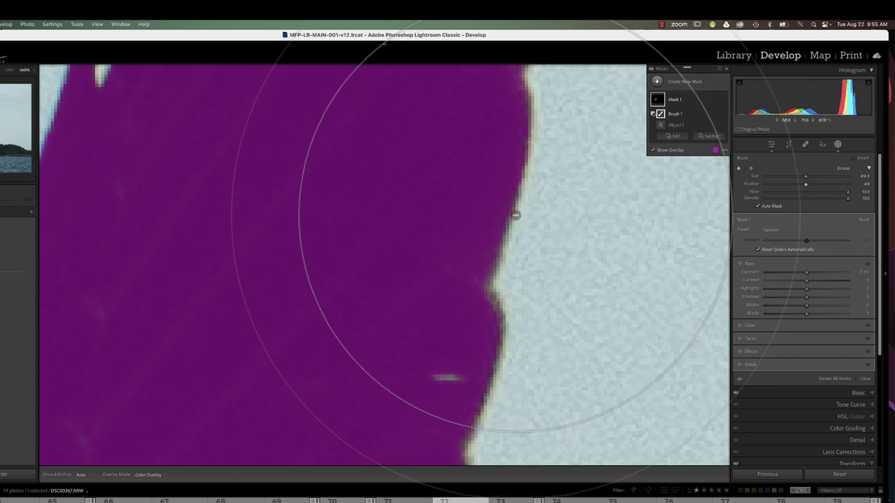
{"action": "scroll", "coordinate": [515, 215], "scroll_direction": "down", "scroll_amount": 6}
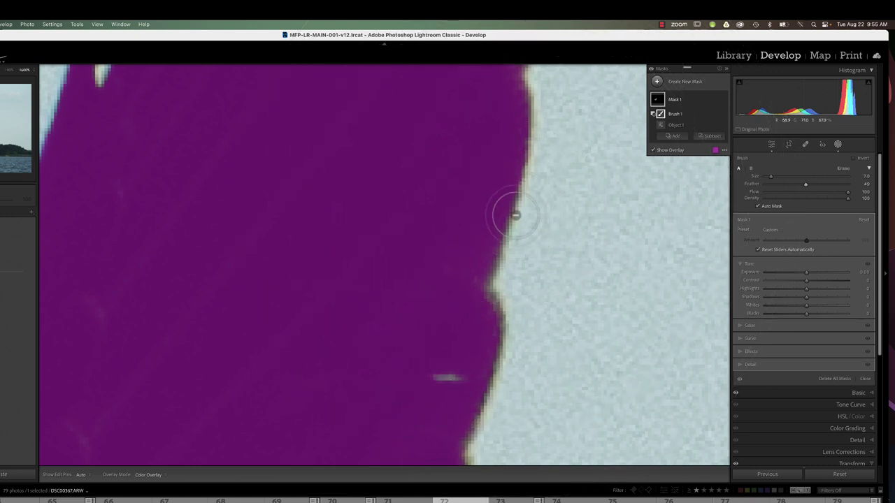
{"action": "scroll", "coordinate": [515, 216], "scroll_direction": "down", "scroll_amount": 1}
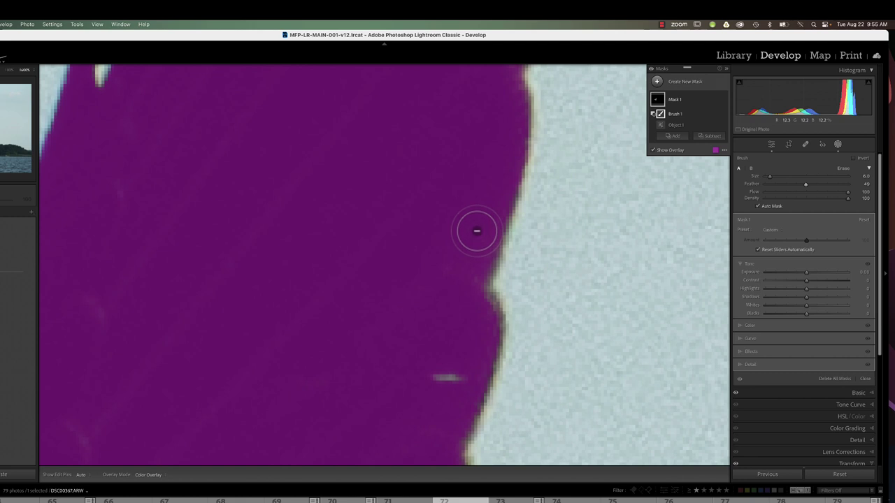
Paint missing mask back along the raised wing's trailing edge using the brush's erase mode at size 5, feather 100
{"action": "key", "text": "alt"}
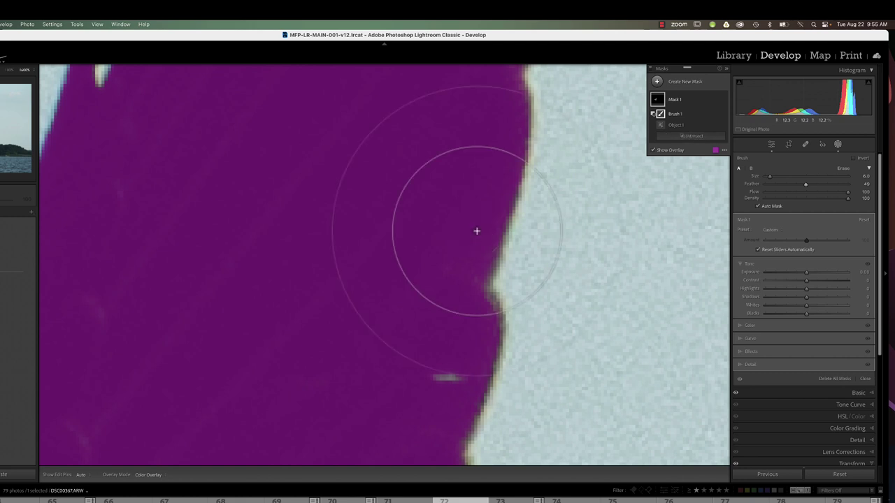
{"action": "scroll", "coordinate": [477, 231], "scroll_direction": "down", "scroll_amount": 5}
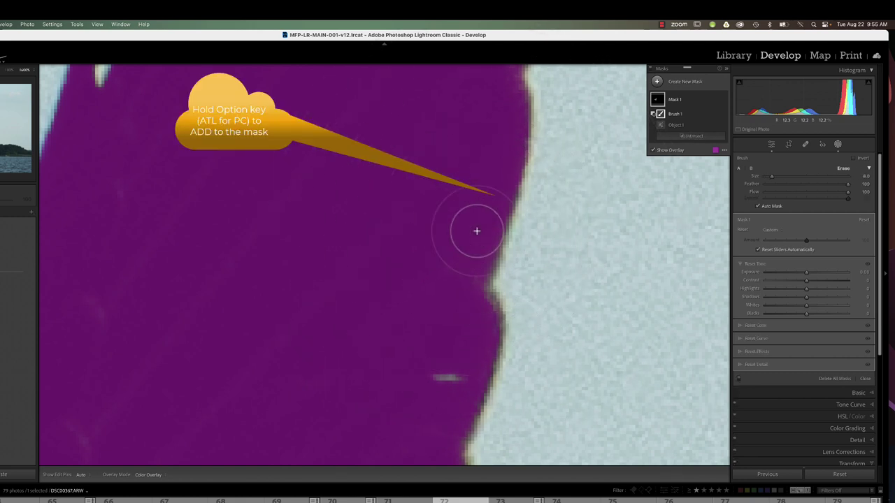
{"action": "scroll", "coordinate": [477, 230], "scroll_direction": "down", "scroll_amount": 3}
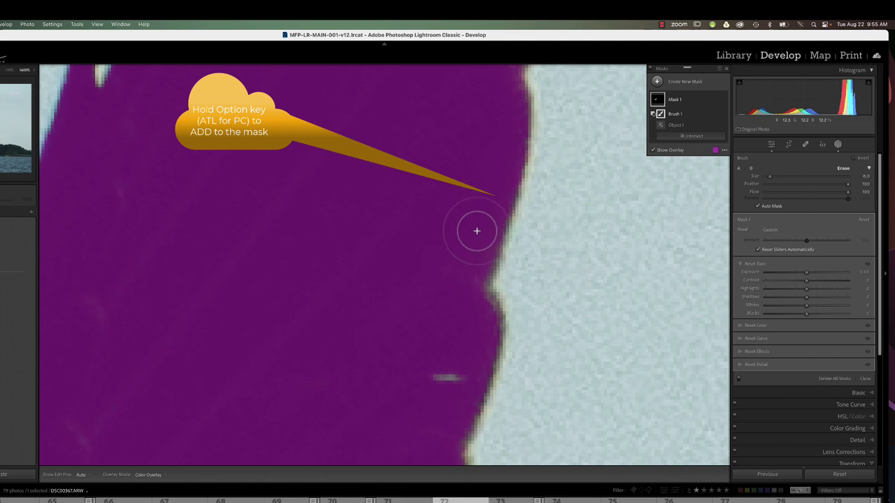
{"action": "scroll", "coordinate": [477, 231], "scroll_direction": "down", "scroll_amount": 2}
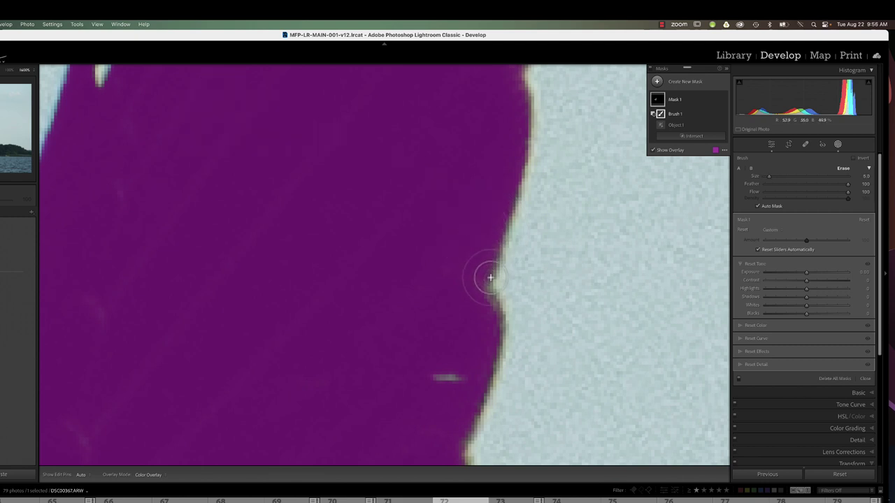
{"action": "key", "text": "h"}
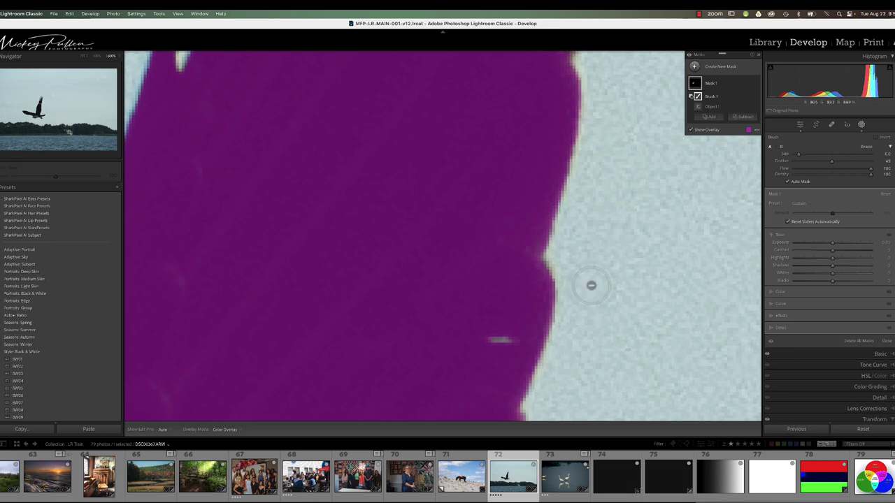
Raise the exposure of the bird mask to brighten the bird slightly
{"action": "key", "text": "super+minus"}
{"action": "key", "text": "super+minus"}
{"action": "key", "text": "super+minus"}
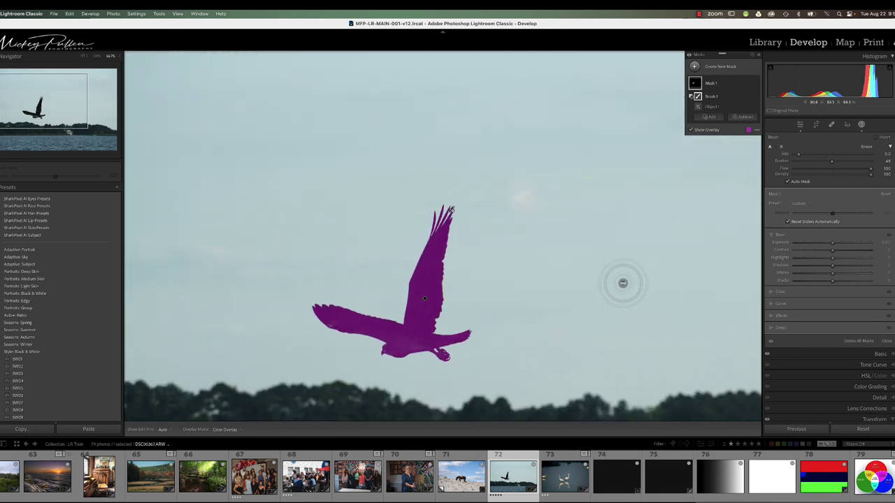
{"action": "left_click_drag", "start_coordinate": [833, 244], "coordinate": [845, 269]}
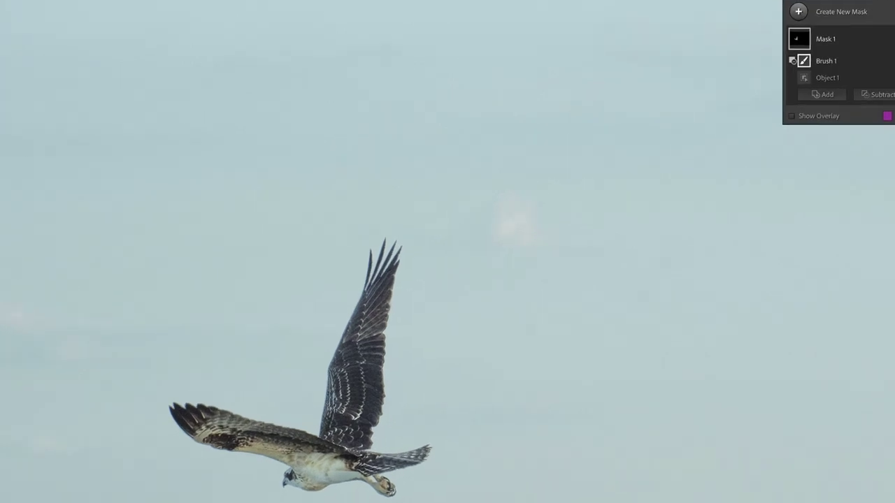
{"action": "mouse_move", "coordinate": [469, 461]}
{"action": "left_mouse_down"}
{"action": "mouse_move", "coordinate": [531, 370]}
{"action": "mouse_move", "coordinate": [592, 239]}
{"action": "left_mouse_up"}
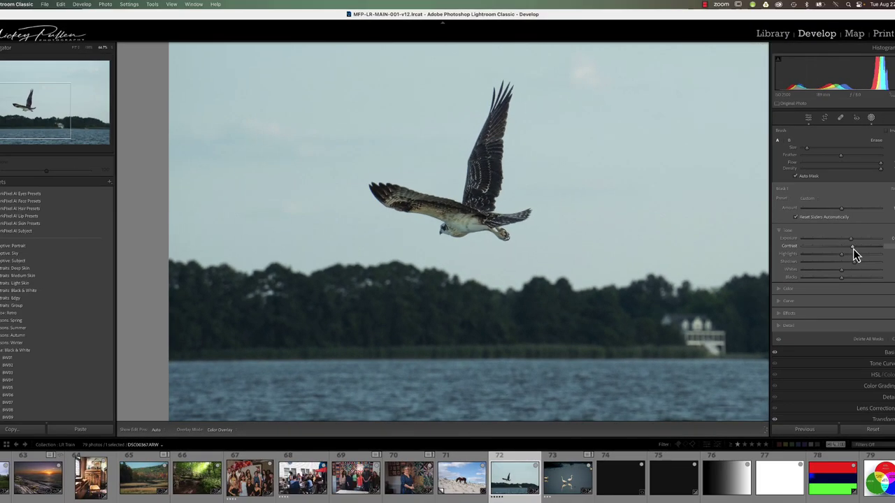
Lower the bird mask's contrast and slightly raise its saturation
{"action": "left_click_drag", "start_coordinate": [853, 249], "coordinate": [833, 249]}
{"action": "left_click", "coordinate": [788, 291]}
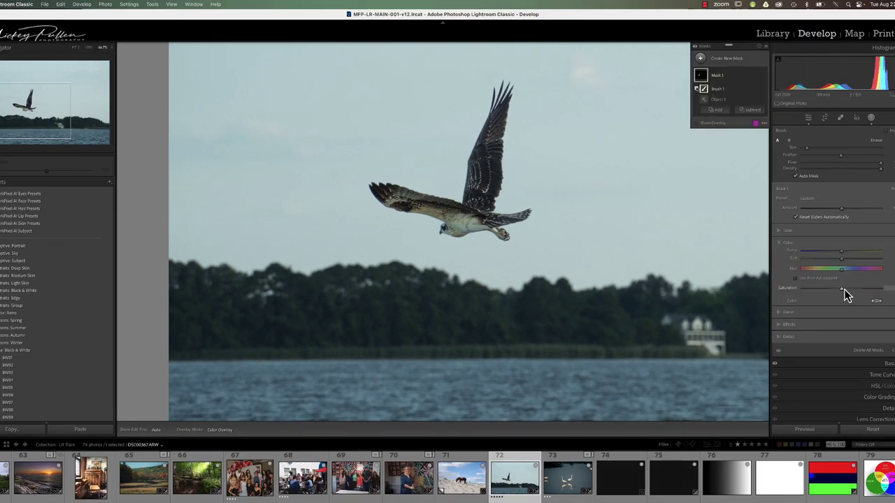
{"action": "left_click_drag", "start_coordinate": [843, 290], "coordinate": [855, 290]}
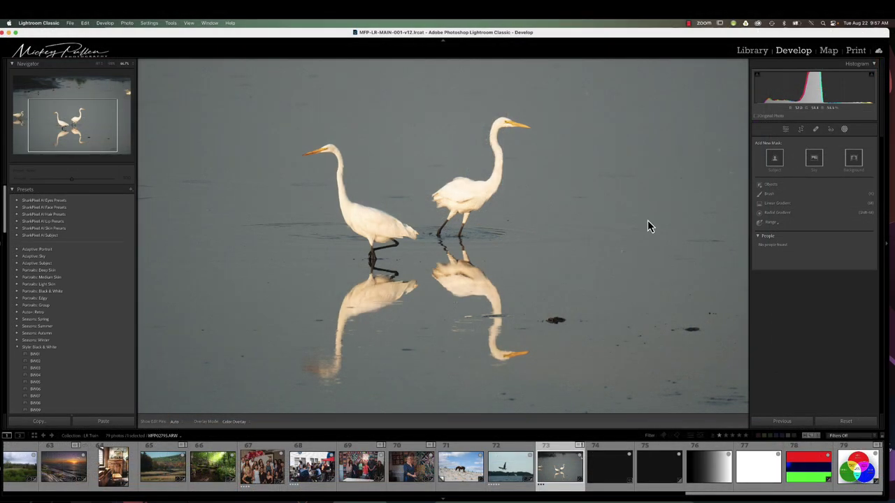
Create a subject mask of the two egrets and inspect its coverage between the rear egret's legs
{"action": "left_click", "coordinate": [776, 159]}
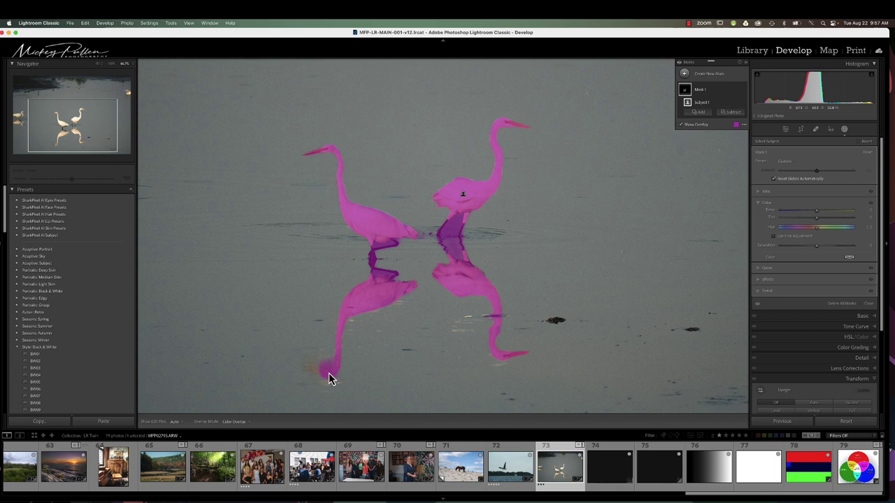
{"action": "scroll", "coordinate": [426, 324], "scroll_direction": "up", "scroll_amount": 10}
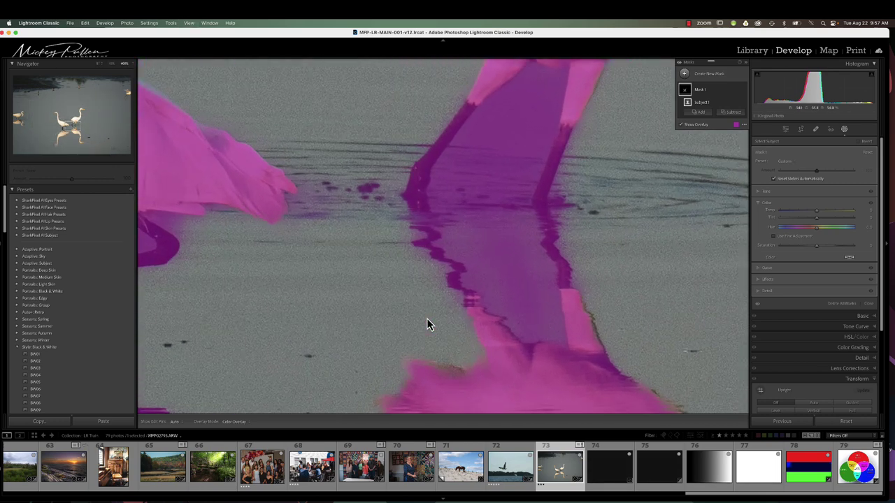
{"action": "left_click_drag", "start_coordinate": [529, 176], "coordinate": [497, 323]}
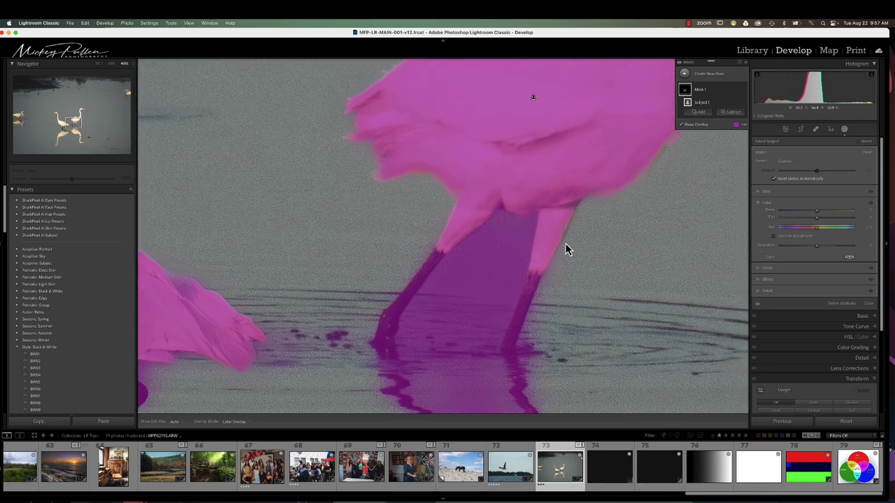
Subtract a brush with Auto Mask and feather 63 from the subject mask, painting along the inner edge of the rear egret's left leg
{"action": "left_click", "coordinate": [731, 113]}
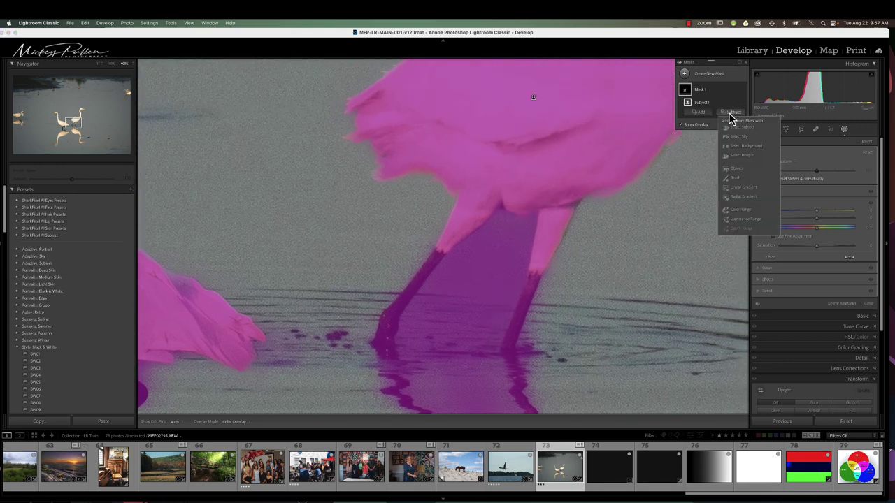
{"action": "left_click", "coordinate": [735, 179]}
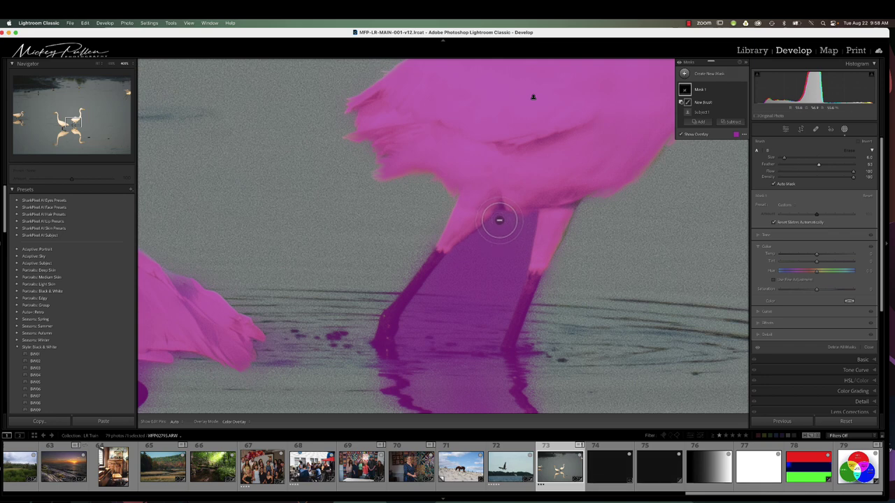
{"action": "key", "text": "h"}
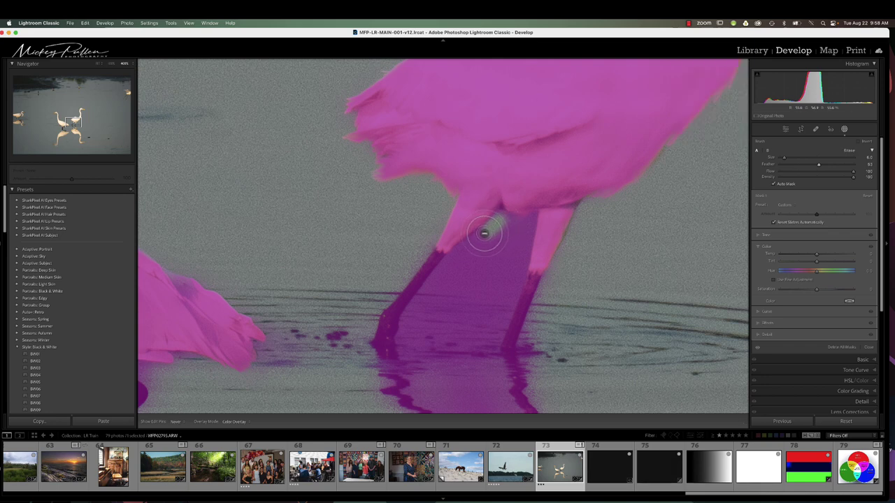
{"action": "left_click_drag", "start_coordinate": [485, 234], "coordinate": [444, 267]}
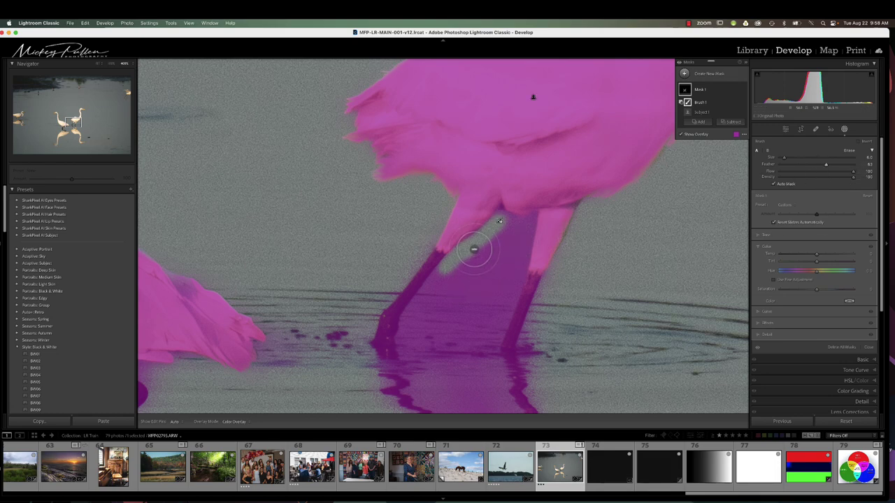
{"action": "scroll", "coordinate": [474, 249], "scroll_direction": "up", "scroll_amount": 5}
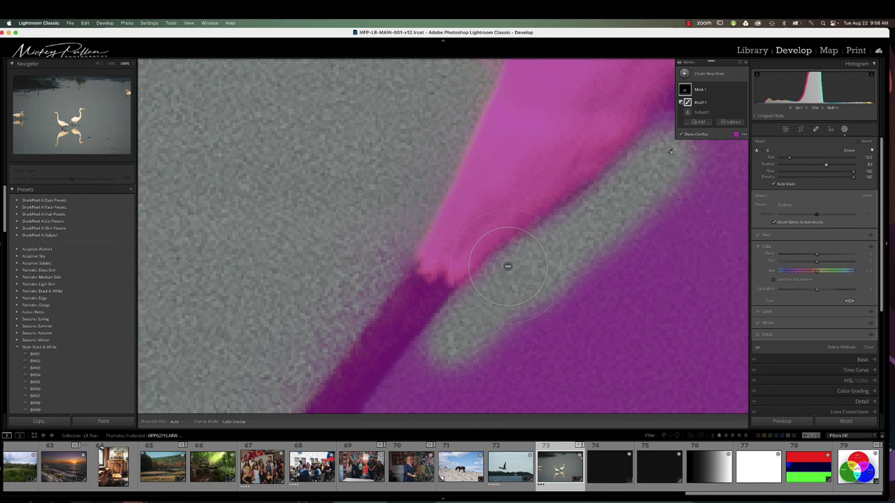
{"action": "mouse_move", "coordinate": [509, 267]}
{"action": "left_mouse_down"}
{"action": "mouse_move", "coordinate": [492, 292]}
{"action": "mouse_move", "coordinate": [590, 176]}
{"action": "left_mouse_up"}
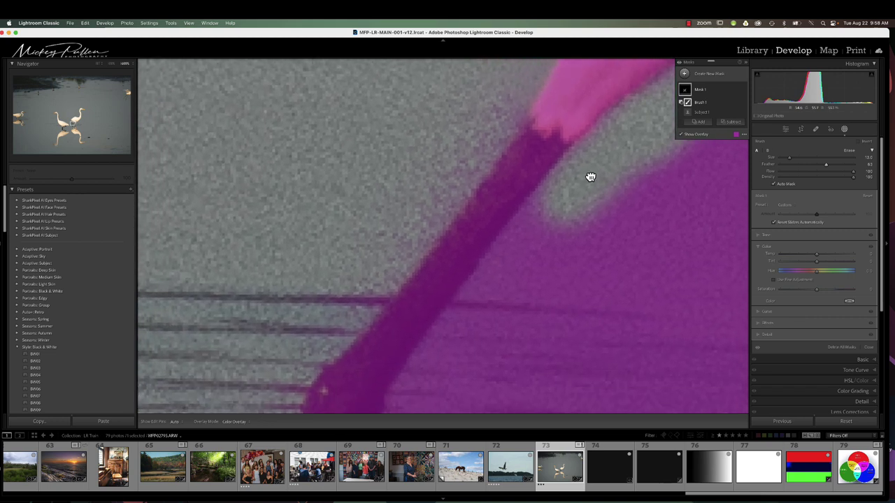
{"action": "mouse_move", "coordinate": [563, 188]}
{"action": "left_mouse_down"}
{"action": "mouse_move", "coordinate": [447, 326]}
{"action": "mouse_move", "coordinate": [406, 393]}
{"action": "mouse_move", "coordinate": [399, 390]}
{"action": "left_mouse_up"}
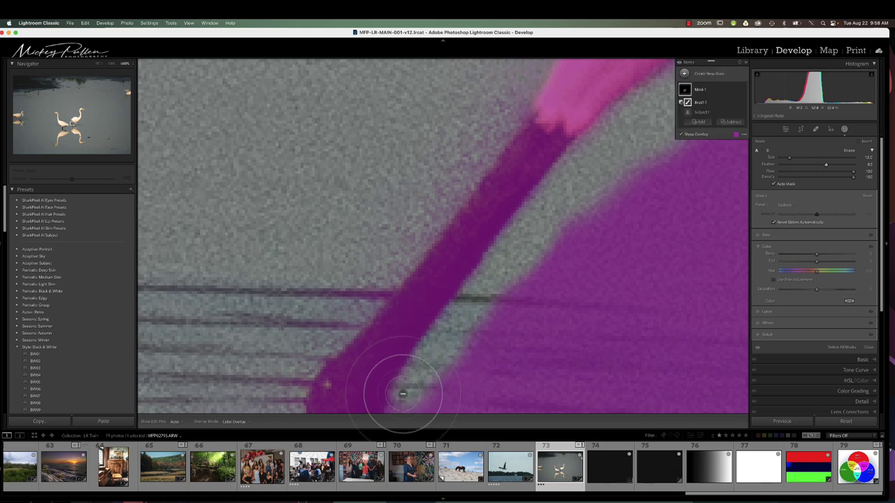
Subtract the mask just beneath the rear egret's belly and down the inner edge of its right leg using brush size 10
{"action": "mouse_move", "coordinate": [670, 193]}
{"action": "left_mouse_down"}
{"action": "mouse_move", "coordinate": [366, 260]}
{"action": "mouse_move", "coordinate": [352, 305]}
{"action": "left_mouse_up"}
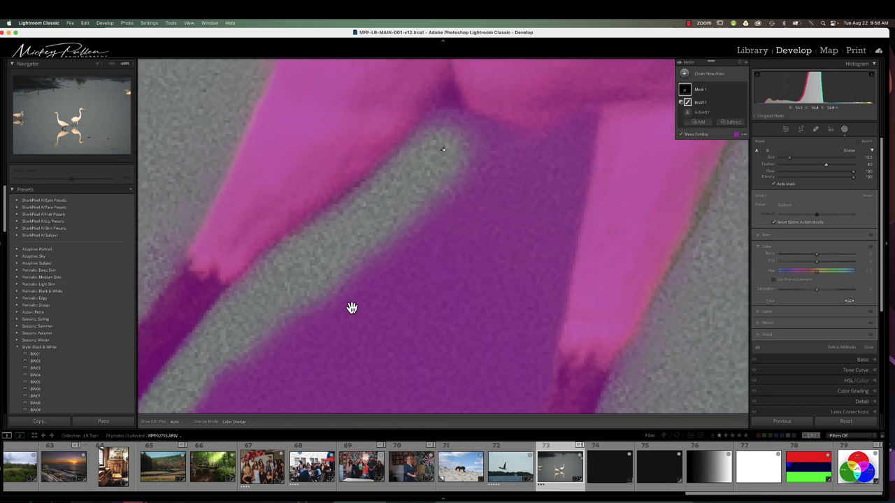
{"action": "mouse_move", "coordinate": [451, 110]}
{"action": "left_mouse_down"}
{"action": "mouse_move", "coordinate": [450, 100]}
{"action": "mouse_move", "coordinate": [455, 119]}
{"action": "mouse_move", "coordinate": [490, 141]}
{"action": "mouse_move", "coordinate": [538, 154]}
{"action": "mouse_move", "coordinate": [565, 146]}
{"action": "mouse_move", "coordinate": [581, 124]}
{"action": "mouse_move", "coordinate": [538, 333]}
{"action": "left_mouse_up"}
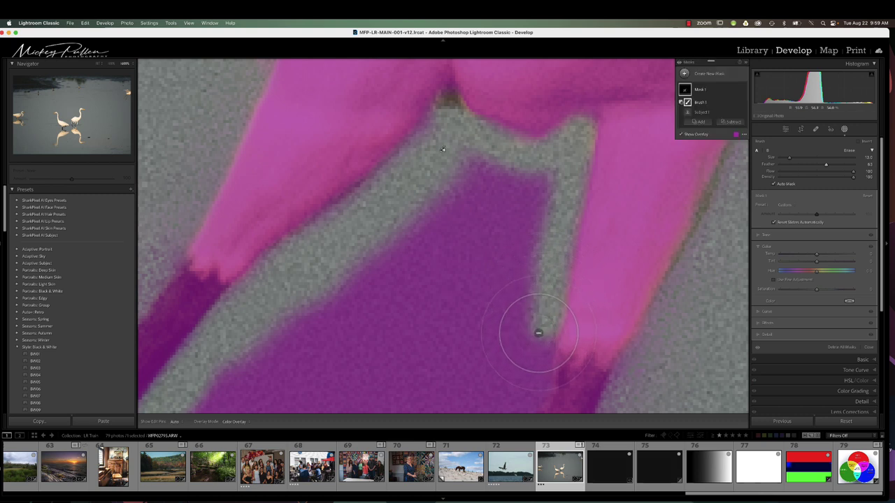
{"action": "mouse_move", "coordinate": [452, 361]}
{"action": "left_mouse_down"}
{"action": "mouse_move", "coordinate": [509, 135]}
{"action": "mouse_move", "coordinate": [529, 136]}
{"action": "left_mouse_up"}
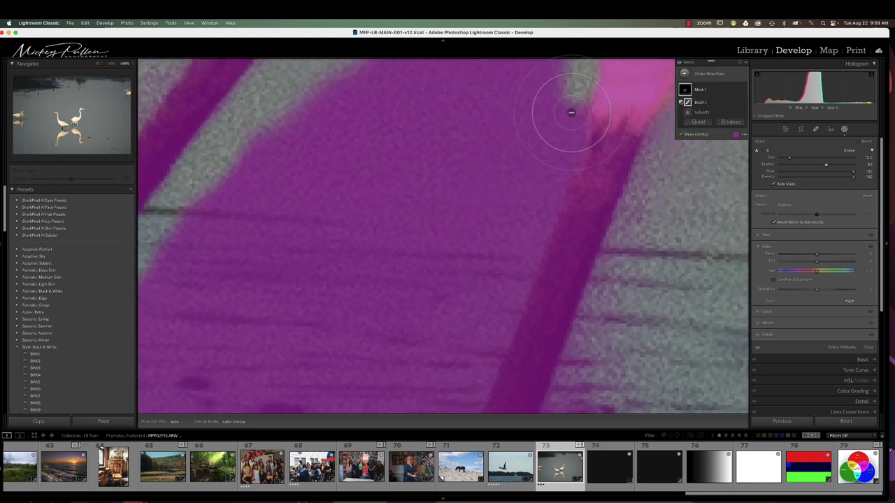
{"action": "left_click_drag", "start_coordinate": [571, 112], "coordinate": [487, 346]}
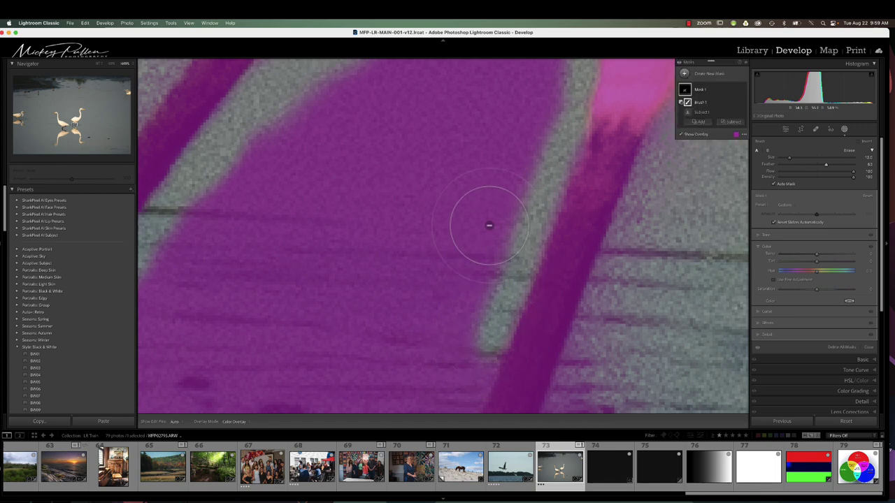
Brush away the remaining mask over the water between the rear egret's legs and between their reflections
{"action": "key", "text": "super+minus"}
{"action": "key", "text": "super+minus"}
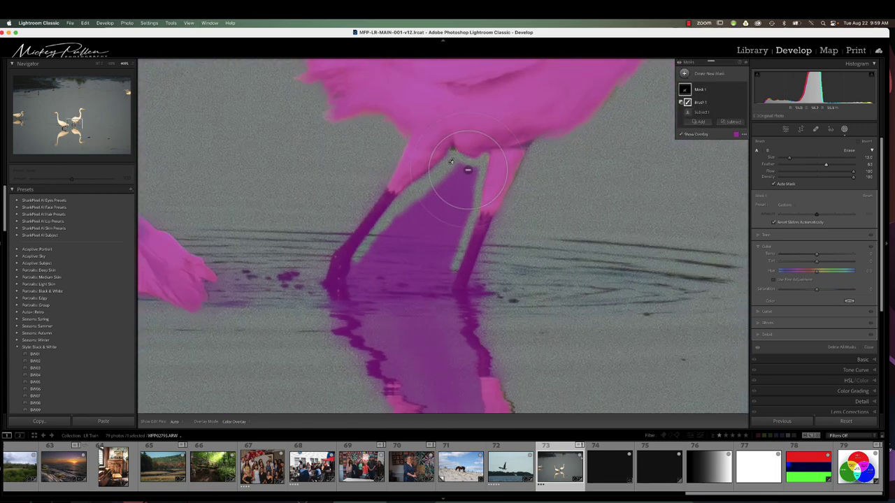
{"action": "mouse_move", "coordinate": [468, 170]}
{"action": "left_mouse_down"}
{"action": "mouse_move", "coordinate": [452, 180]}
{"action": "mouse_move", "coordinate": [459, 176]}
{"action": "mouse_move", "coordinate": [454, 219]}
{"action": "mouse_move", "coordinate": [434, 207]}
{"action": "mouse_move", "coordinate": [389, 260]}
{"action": "mouse_move", "coordinate": [373, 261]}
{"action": "mouse_move", "coordinate": [419, 241]}
{"action": "mouse_move", "coordinate": [440, 249]}
{"action": "mouse_move", "coordinate": [454, 203]}
{"action": "left_mouse_up"}
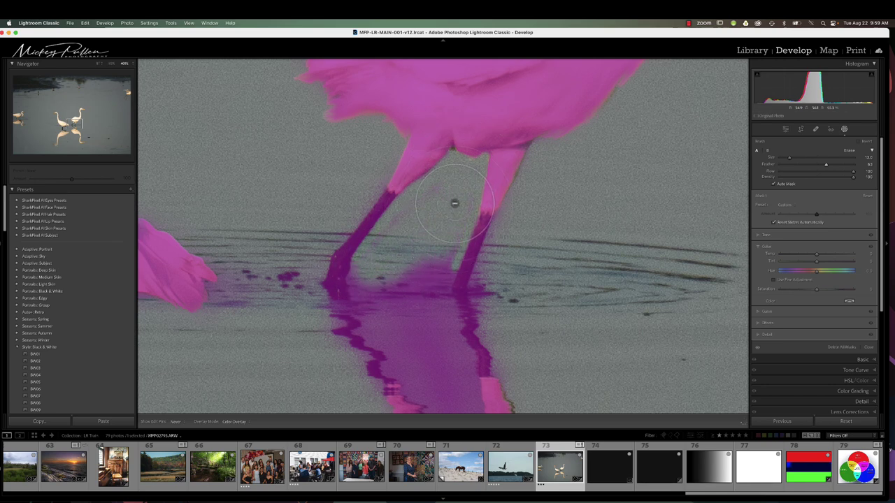
{"action": "mouse_move", "coordinate": [408, 219]}
{"action": "left_mouse_down"}
{"action": "mouse_move", "coordinate": [447, 246]}
{"action": "mouse_move", "coordinate": [432, 285]}
{"action": "mouse_move", "coordinate": [436, 273]}
{"action": "mouse_move", "coordinate": [440, 327]}
{"action": "mouse_move", "coordinate": [414, 278]}
{"action": "mouse_move", "coordinate": [395, 298]}
{"action": "mouse_move", "coordinate": [374, 279]}
{"action": "mouse_move", "coordinate": [368, 288]}
{"action": "mouse_move", "coordinate": [385, 309]}
{"action": "mouse_move", "coordinate": [372, 329]}
{"action": "mouse_move", "coordinate": [411, 390]}
{"action": "mouse_move", "coordinate": [449, 407]}
{"action": "mouse_move", "coordinate": [463, 406]}
{"action": "mouse_move", "coordinate": [459, 361]}
{"action": "mouse_move", "coordinate": [453, 352]}
{"action": "mouse_move", "coordinate": [441, 364]}
{"action": "mouse_move", "coordinate": [420, 341]}
{"action": "mouse_move", "coordinate": [409, 291]}
{"action": "mouse_move", "coordinate": [455, 279]}
{"action": "mouse_move", "coordinate": [455, 307]}
{"action": "mouse_move", "coordinate": [381, 291]}
{"action": "mouse_move", "coordinate": [500, 324]}
{"action": "mouse_move", "coordinate": [491, 260]}
{"action": "mouse_move", "coordinate": [491, 272]}
{"action": "mouse_move", "coordinate": [497, 251]}
{"action": "mouse_move", "coordinate": [532, 246]}
{"action": "left_mouse_up"}
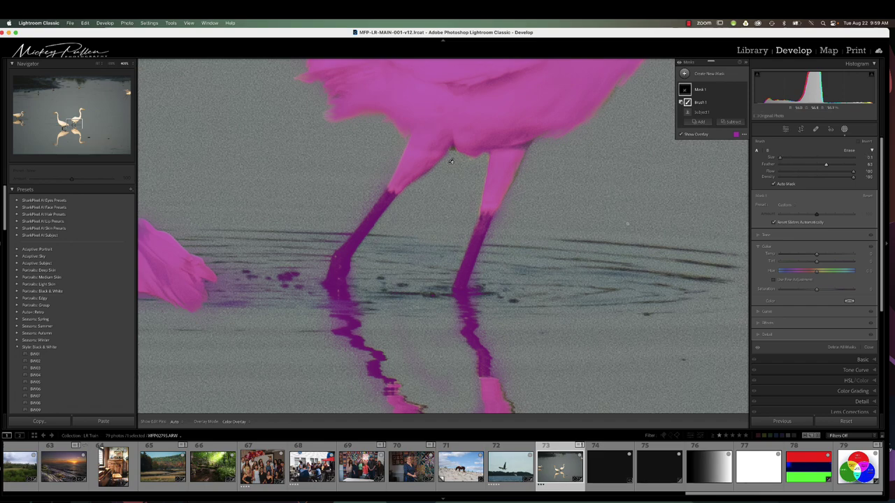
Set the egret mask's exposure to 0.20 and whites to -24, and lower its highlights
{"action": "key", "text": "super+equal"}
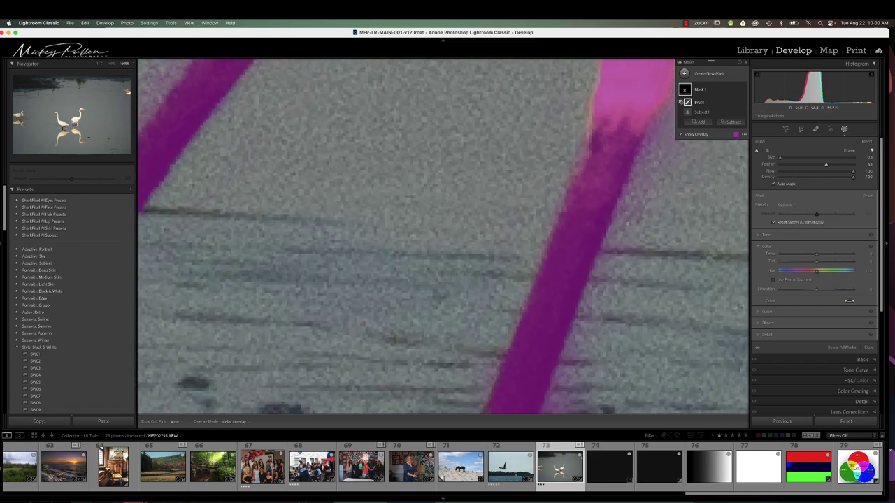
{"action": "key", "text": "super+minus"}
{"action": "key", "text": "super+minus"}
{"action": "key", "text": "super+minus"}
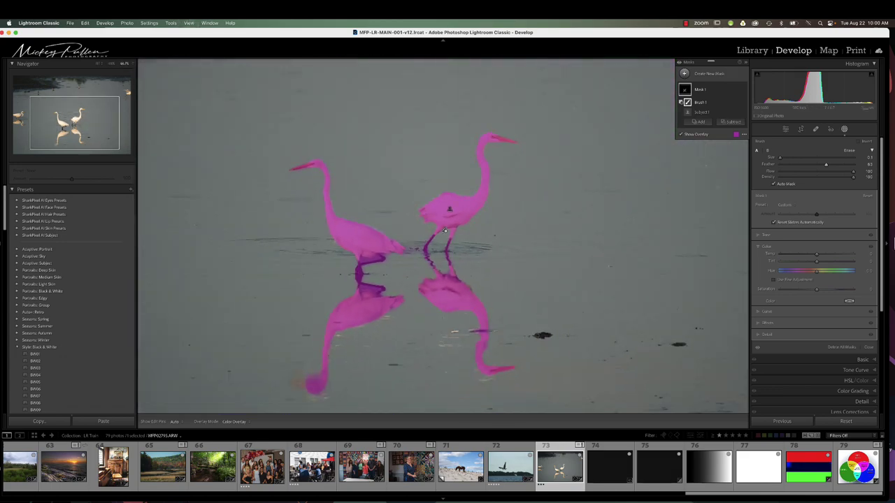
{"action": "left_click", "coordinate": [773, 236]}
{"action": "left_click_drag", "start_coordinate": [816, 242], "coordinate": [809, 273]}
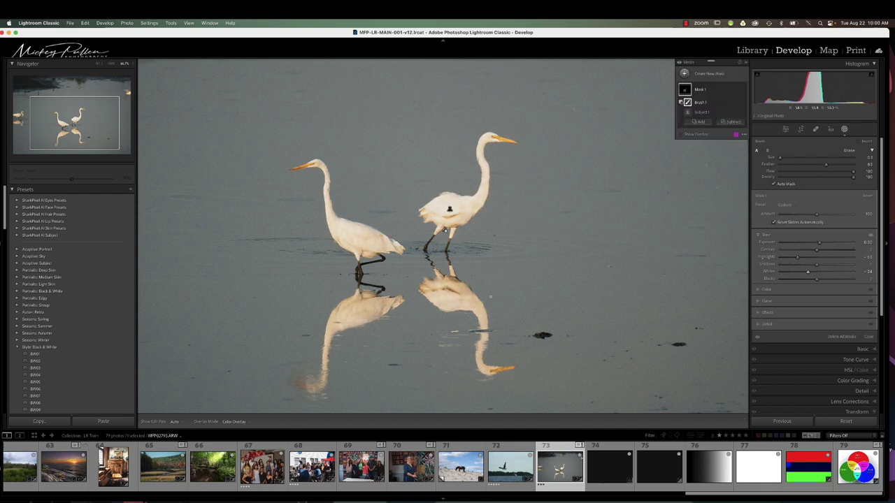